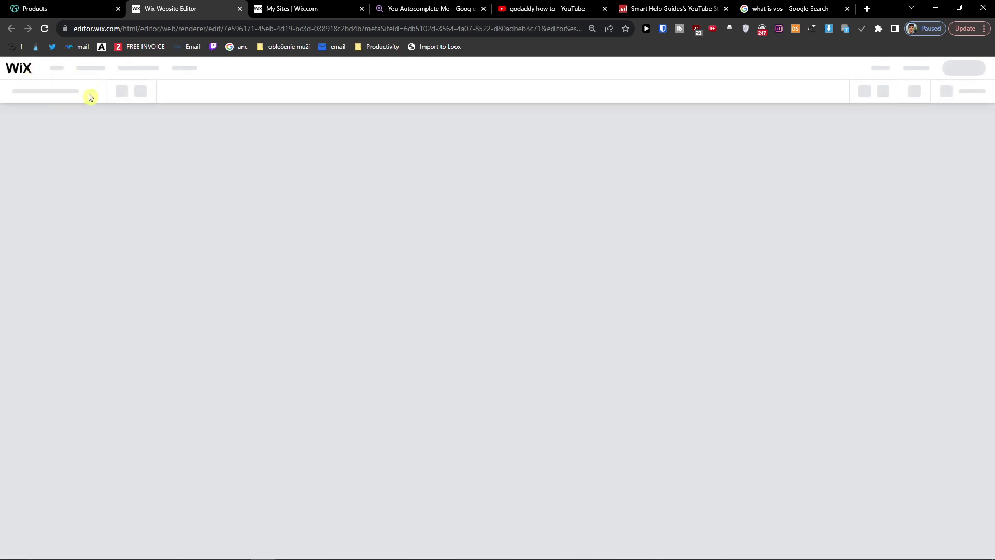
Step: Switch to GoDaddy and open the DNS records of the domain trustyourcravings.com
{"action": "left_click", "coordinate": [49, 7]}
{"action": "scroll", "coordinate": [219, 246], "scroll_direction": "down", "scroll_amount": 5}
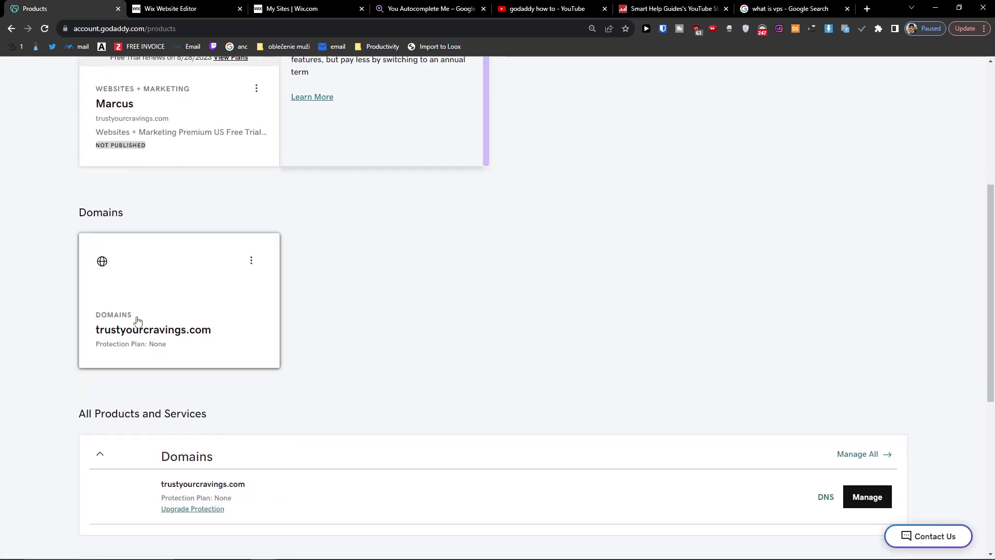
{"action": "left_click", "coordinate": [199, 325]}
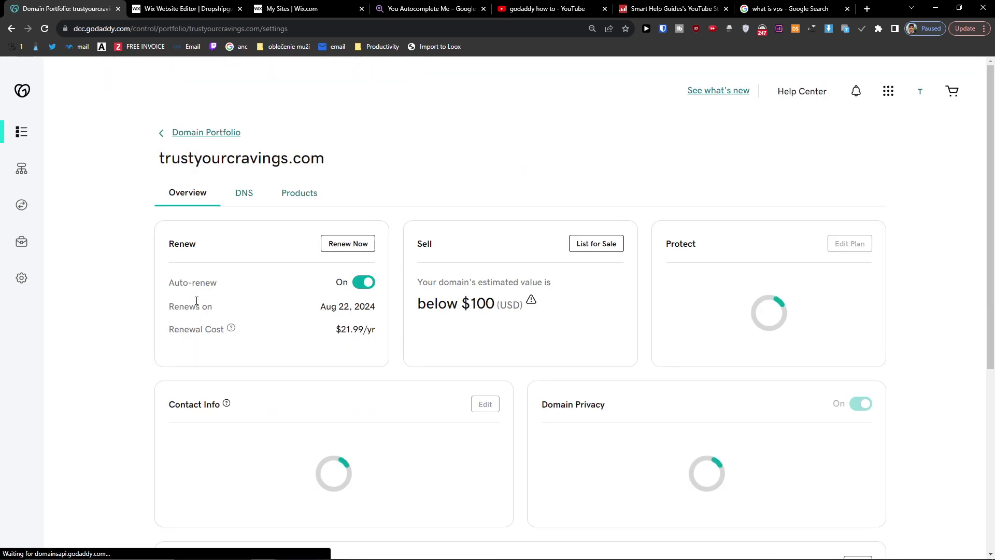
{"action": "scroll", "coordinate": [155, 301], "scroll_direction": "down", "scroll_amount": 1}
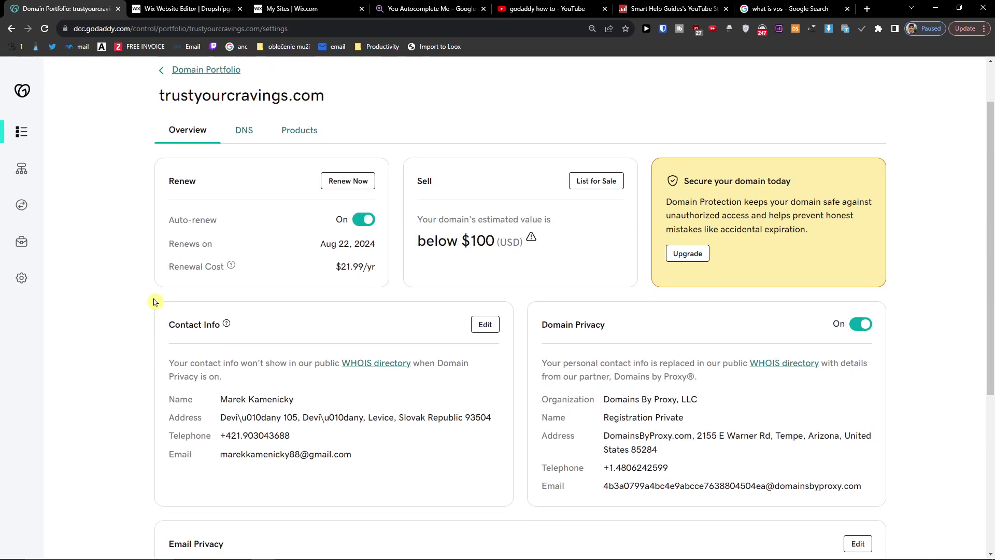
{"action": "scroll", "coordinate": [154, 301], "scroll_direction": "up", "scroll_amount": 1}
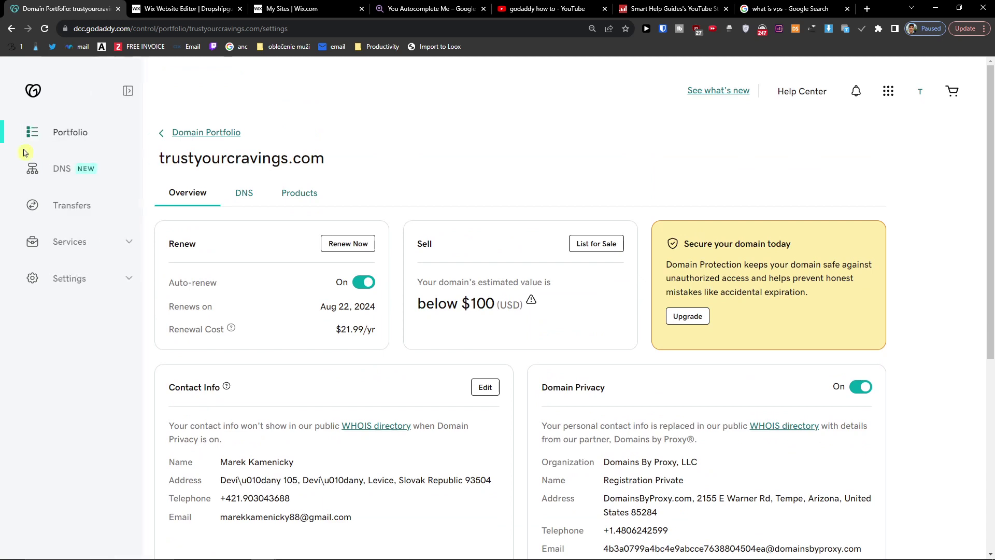
{"action": "left_click", "coordinate": [242, 194]}
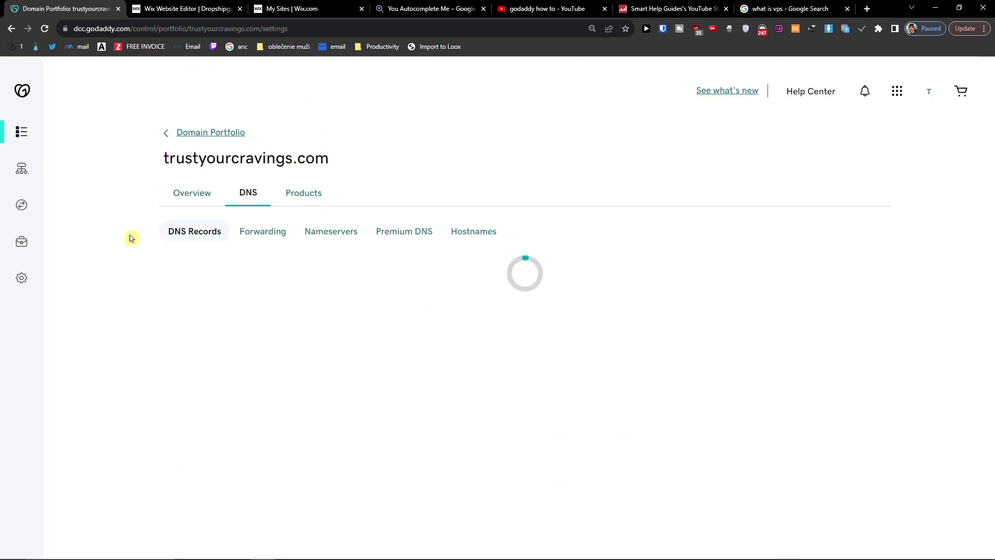
{"action": "scroll", "coordinate": [324, 266], "scroll_direction": "down", "scroll_amount": 2}
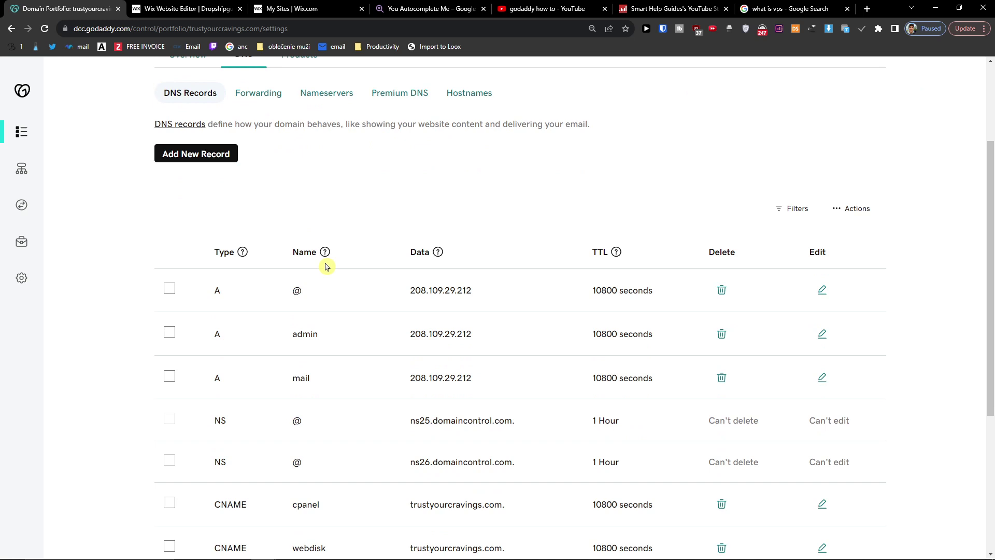
Step: Switch to the Wix editor and open the dashboard of the Dropshipguidexxx site
{"action": "left_click", "coordinate": [186, 9]}
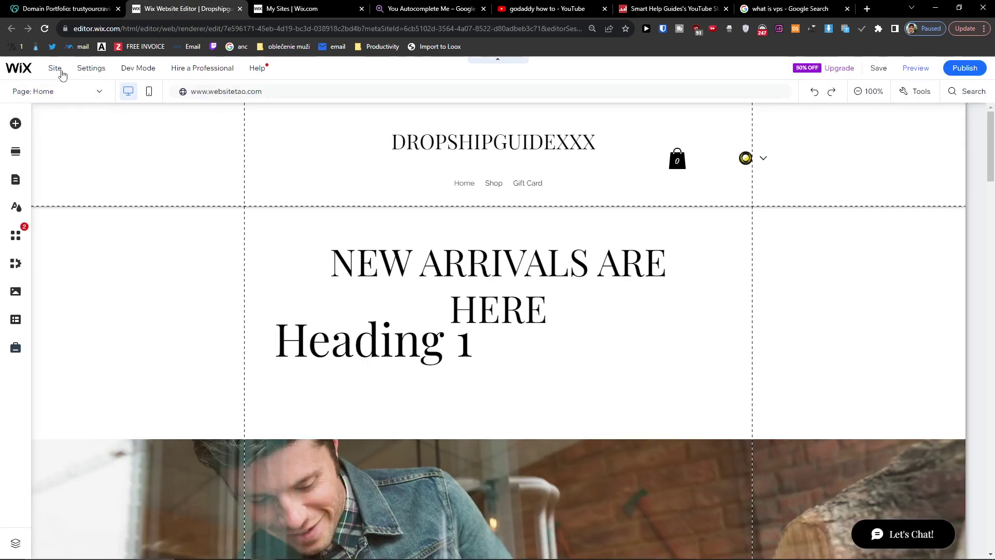
{"action": "left_click", "coordinate": [49, 101]}
{"action": "left_click", "coordinate": [178, 7]}
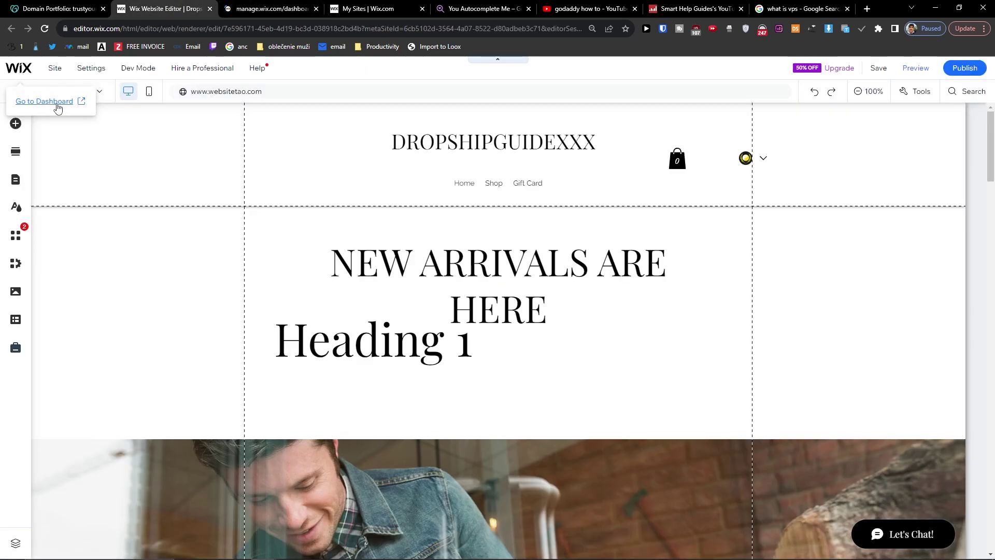
{"action": "left_click", "coordinate": [57, 108]}
{"action": "left_click", "coordinate": [375, 9]}
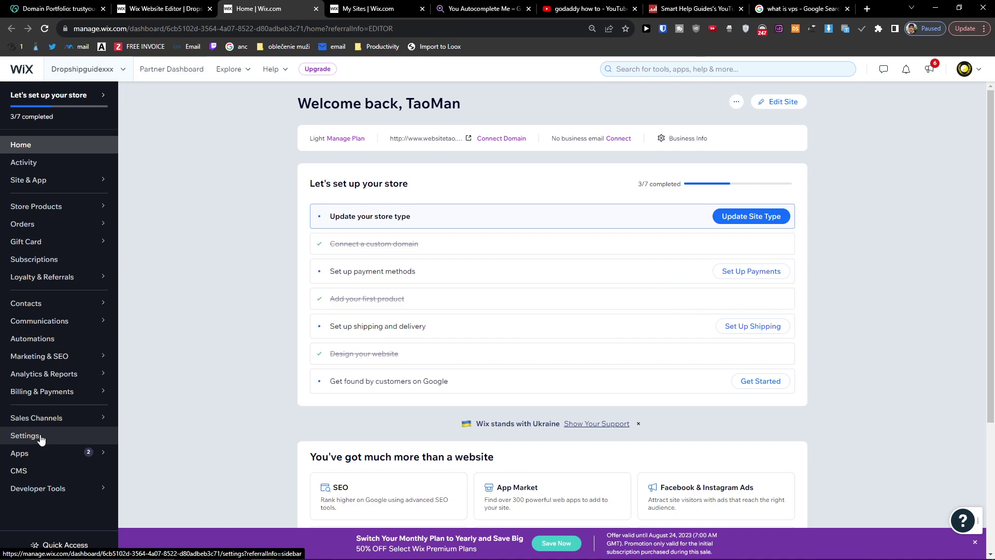
Step: Open the site's Domains settings, dismissing the yearly plan promotion
{"action": "left_click", "coordinate": [42, 440]}
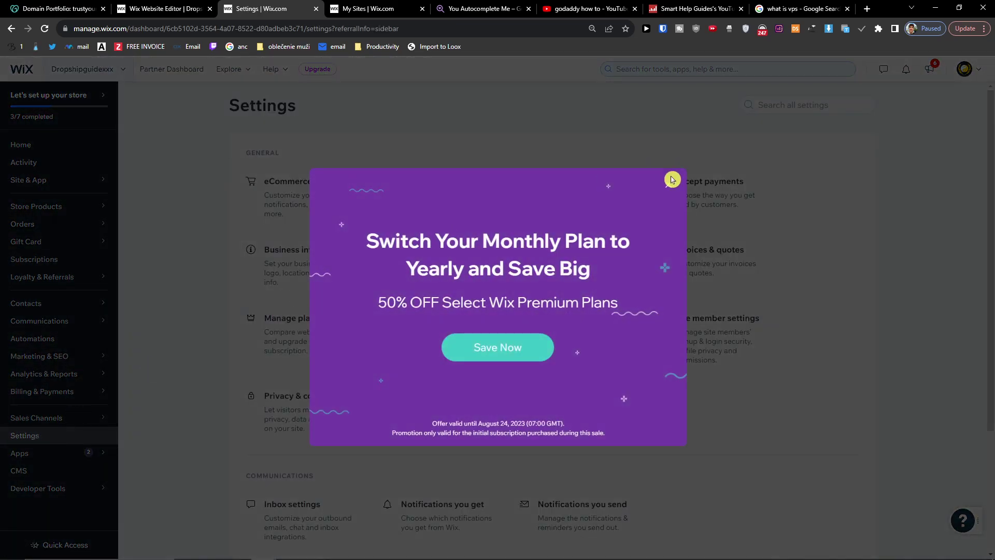
{"action": "left_click", "coordinate": [669, 182]}
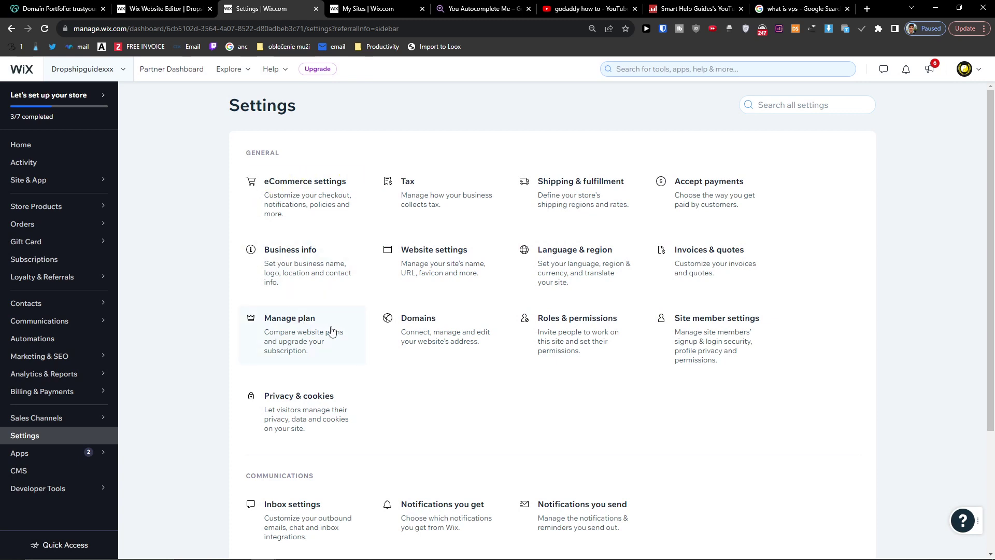
{"action": "left_click", "coordinate": [451, 325]}
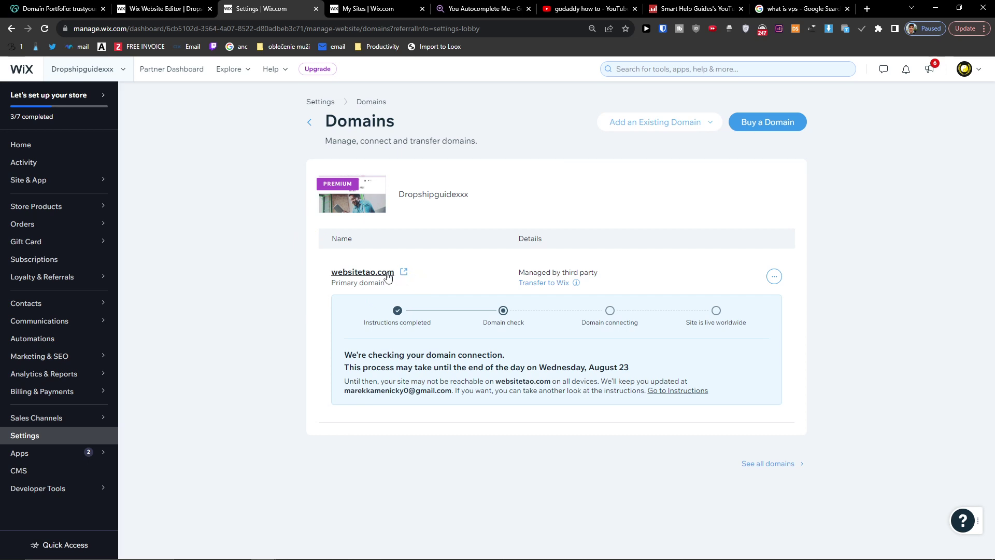
Step: Remove the domain websitetao.com from Wix
{"action": "left_click", "coordinate": [774, 277]}
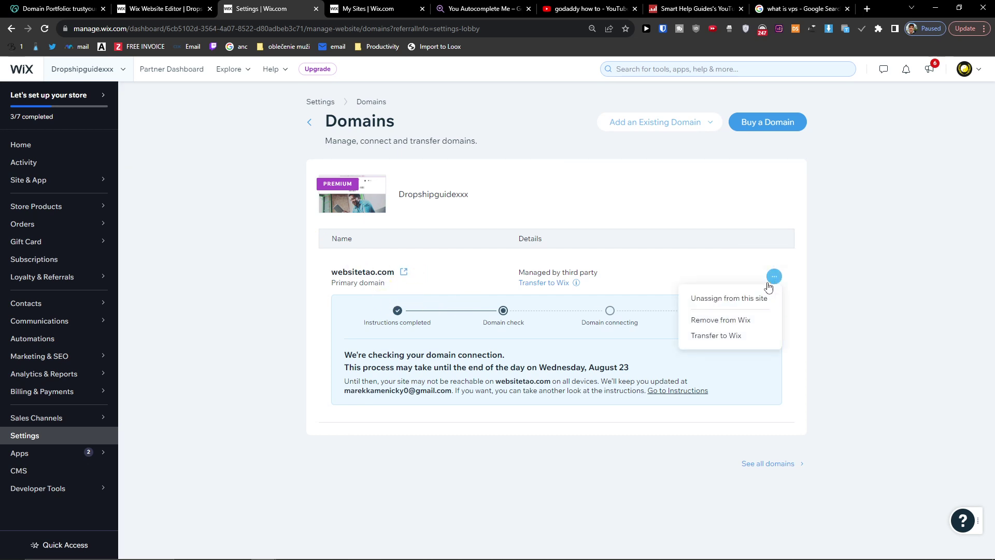
{"action": "left_click", "coordinate": [751, 325]}
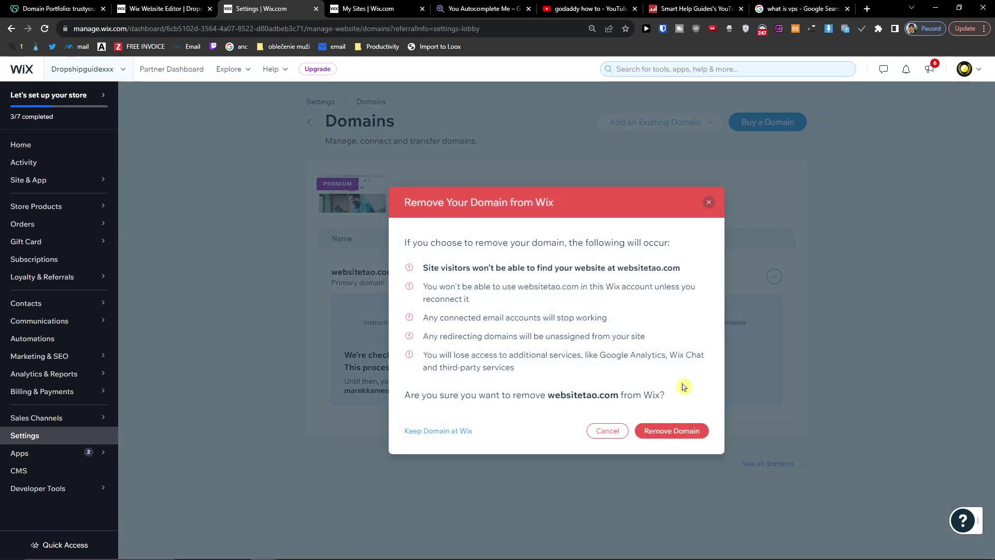
{"action": "left_click", "coordinate": [680, 433]}
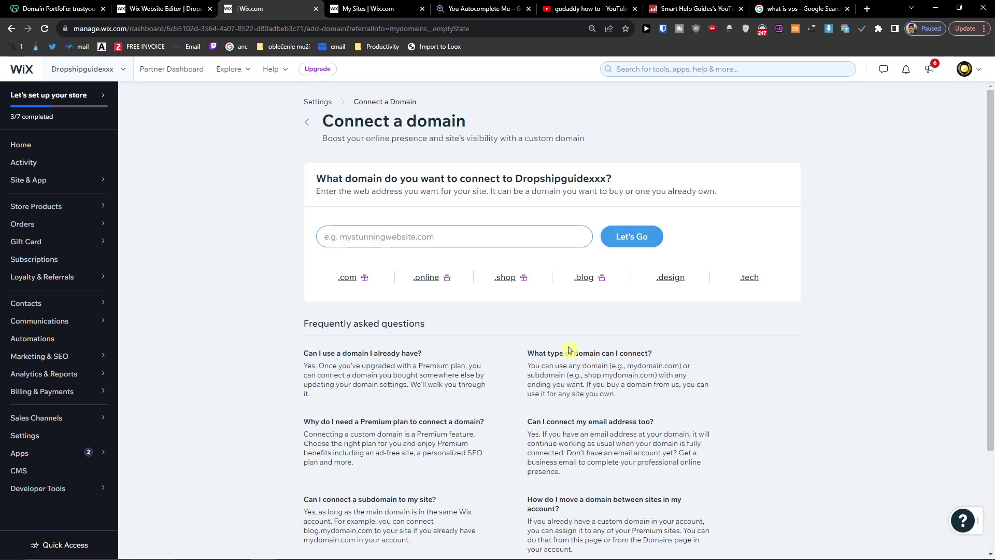
Step: Copy the domain name trustyourcravings.com from its GoDaddy domain page
{"action": "left_click", "coordinate": [57, 7]}
{"action": "left_click", "coordinate": [133, 7]}
{"action": "left_click", "coordinate": [57, 8]}
{"action": "scroll", "coordinate": [266, 223], "scroll_direction": "up", "scroll_amount": 3}
{"action": "left_click_drag", "start_coordinate": [140, 163], "coordinate": [361, 158]}
{"action": "key", "text": "ctrl+c"}
Step: Back in Wix, submit trustyourcravings.com as the domain to connect to Dropshipguidexxx
{"action": "left_click", "coordinate": [205, 7]}
{"action": "left_click", "coordinate": [242, 5]}
{"action": "left_click_drag", "start_coordinate": [242, 5], "coordinate": [135, 6]}
{"action": "key", "text": "ctrl+v"}
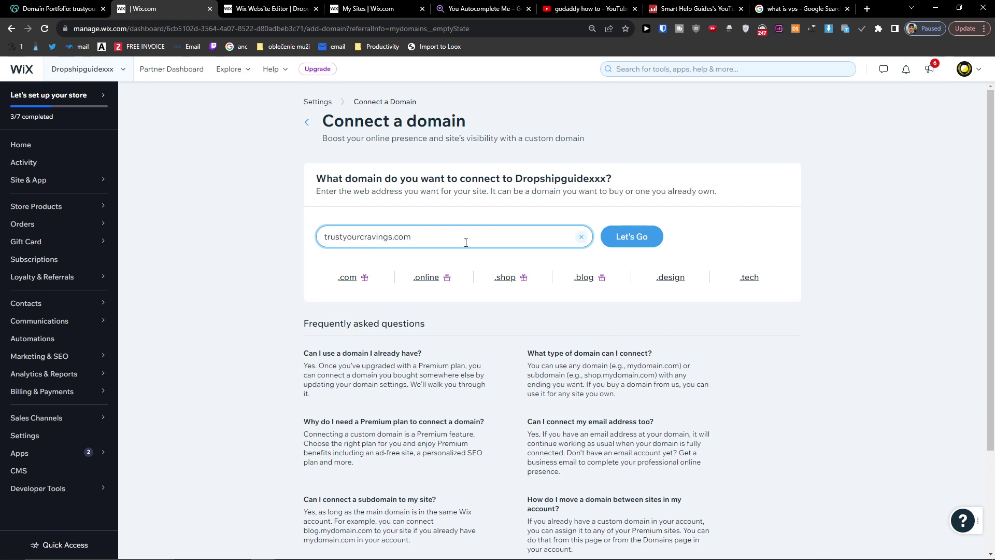
{"action": "left_click", "coordinate": [658, 236]}
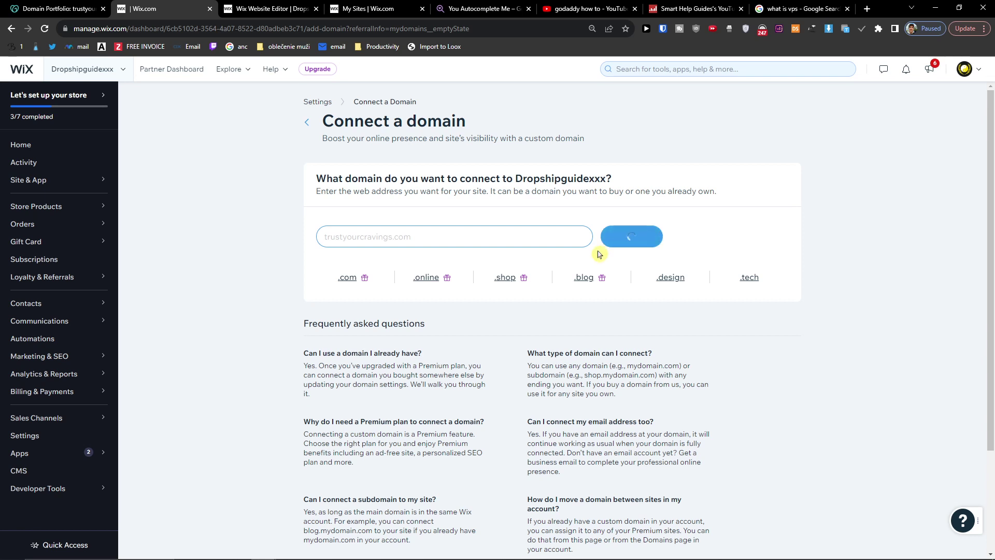
Step: Enlarge the page and declare that trustyourcravings.com is an already owned domain
{"action": "key", "text": "ctrl+plus"}
{"action": "key", "text": "ctrl+plus"}
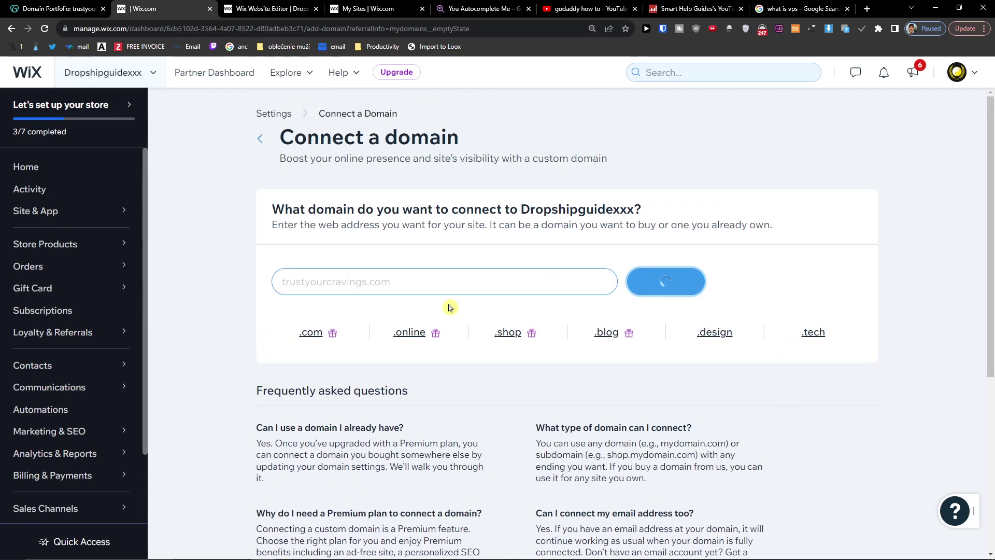
{"action": "scroll", "coordinate": [425, 296], "scroll_direction": "down", "scroll_amount": 1}
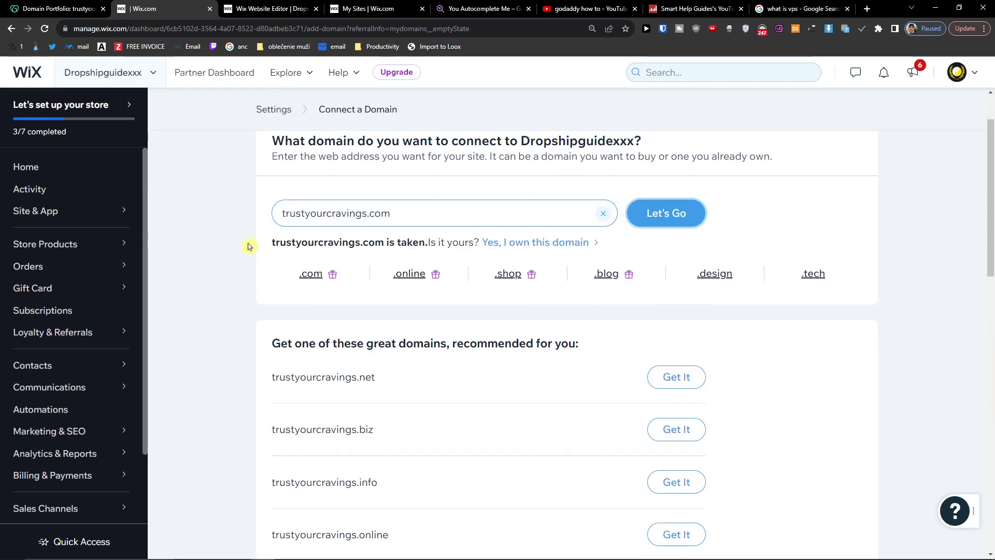
{"action": "left_click_drag", "start_coordinate": [481, 242], "coordinate": [363, 242]}
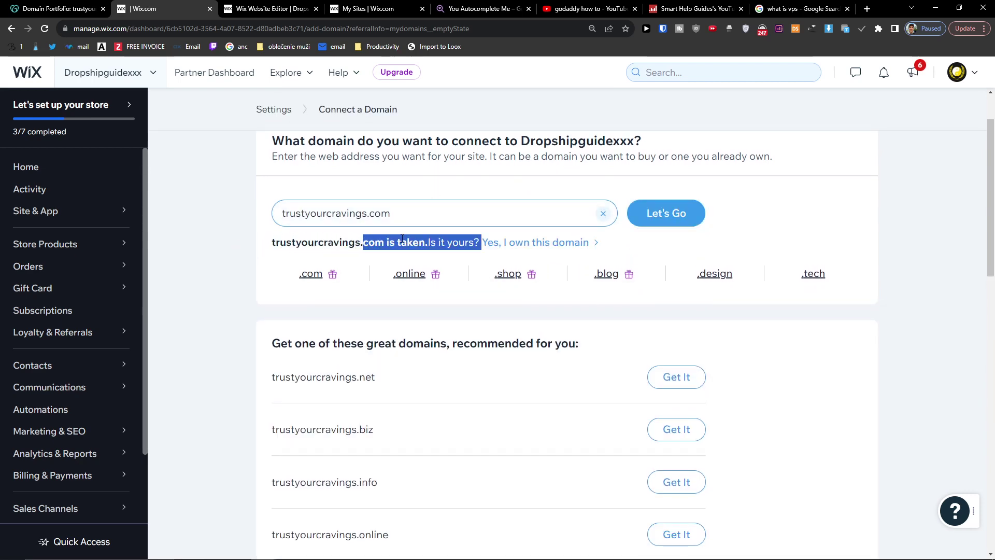
{"action": "left_click", "coordinate": [75, 7]}
{"action": "left_click", "coordinate": [161, 8]}
{"action": "left_click", "coordinate": [471, 247]}
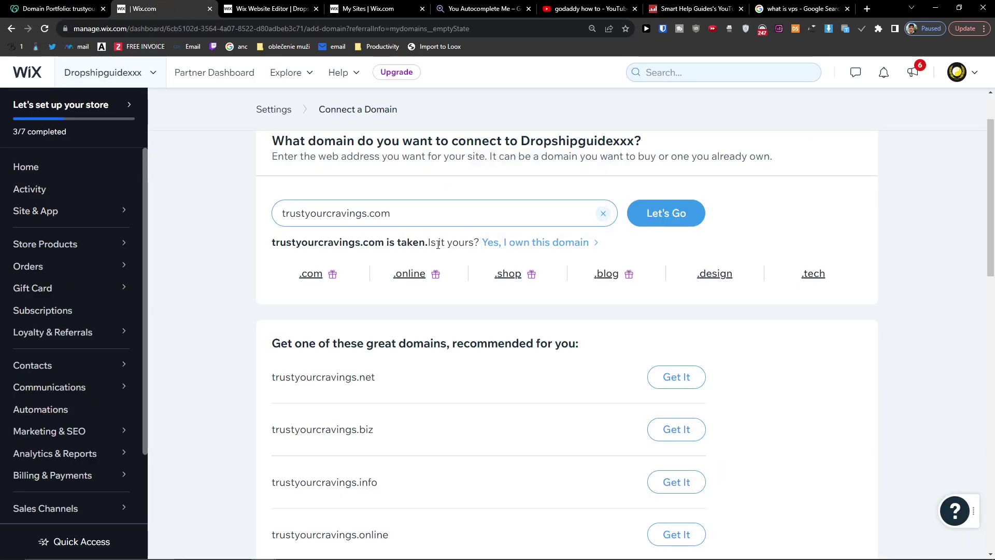
{"action": "left_click", "coordinate": [538, 248]}
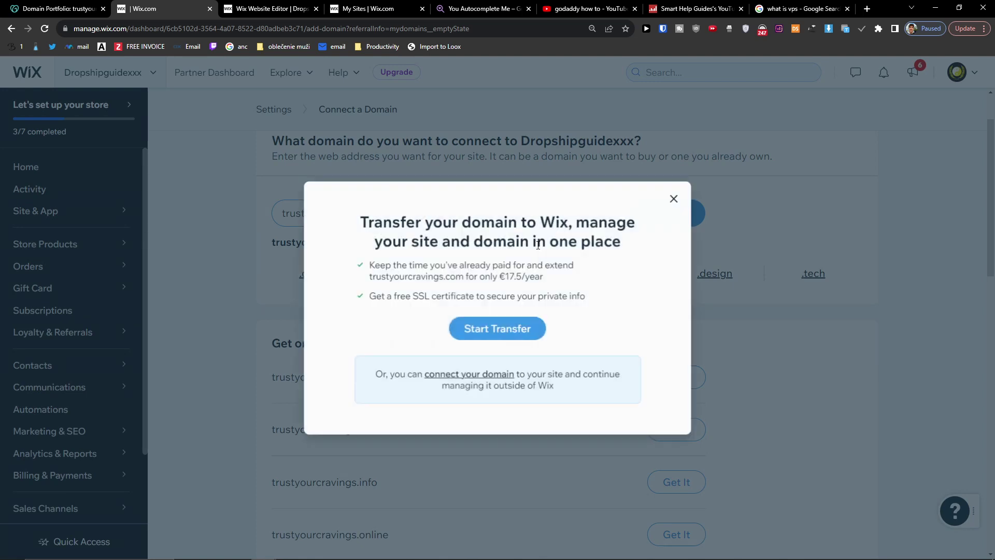
Step: Review the domain transfer offer and choose to connect the domain while managing it outside Wix instead
{"action": "left_click_drag", "start_coordinate": [361, 224], "coordinate": [678, 255]}
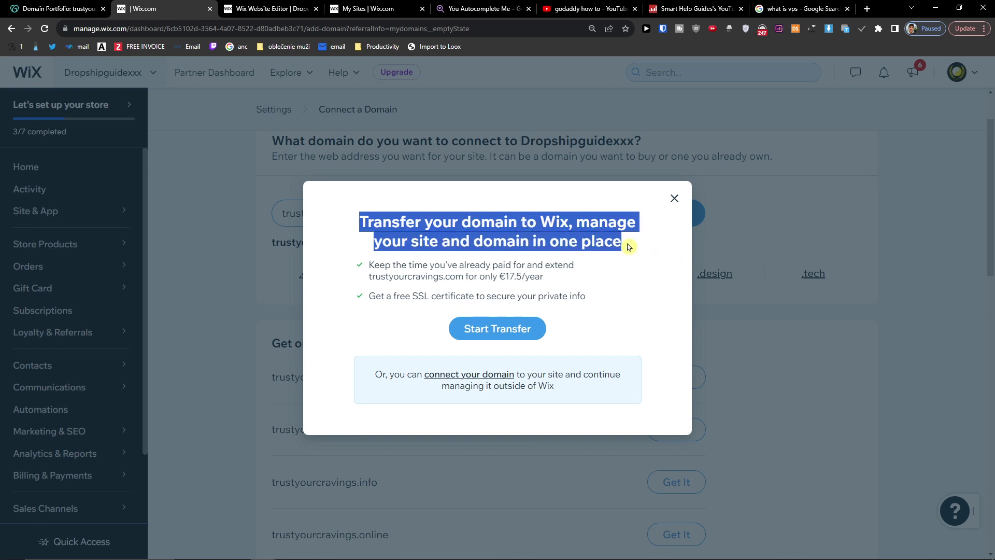
{"action": "left_click_drag", "start_coordinate": [368, 297], "coordinate": [593, 296]}
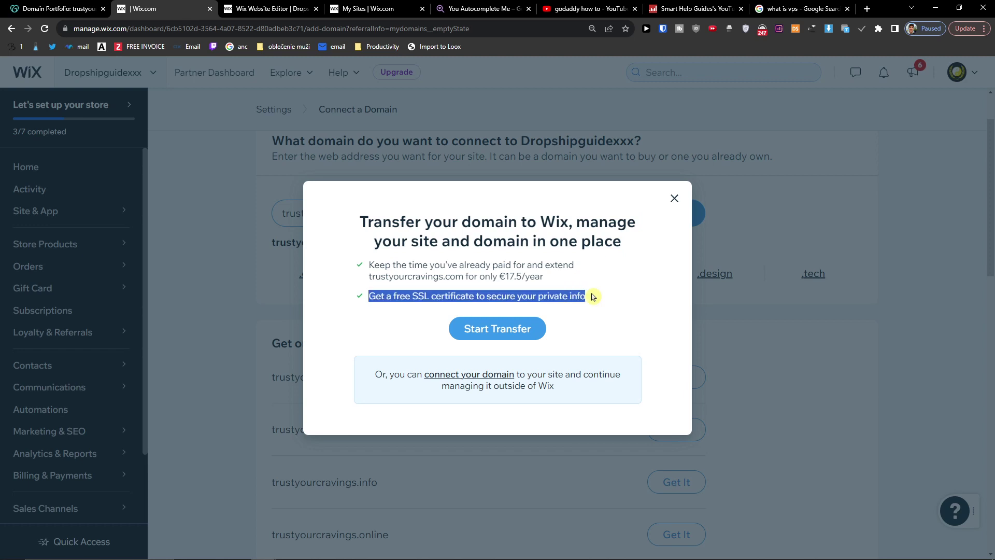
{"action": "left_click", "coordinate": [611, 298]}
{"action": "left_click_drag", "start_coordinate": [367, 295], "coordinate": [567, 294]}
{"action": "left_click_drag", "start_coordinate": [393, 295], "coordinate": [475, 293]}
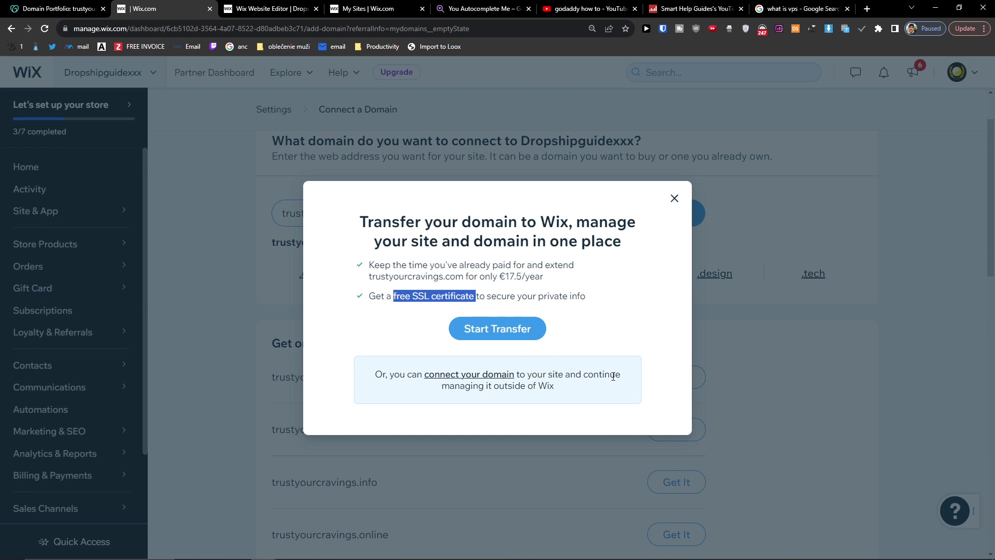
{"action": "left_click", "coordinate": [442, 379]}
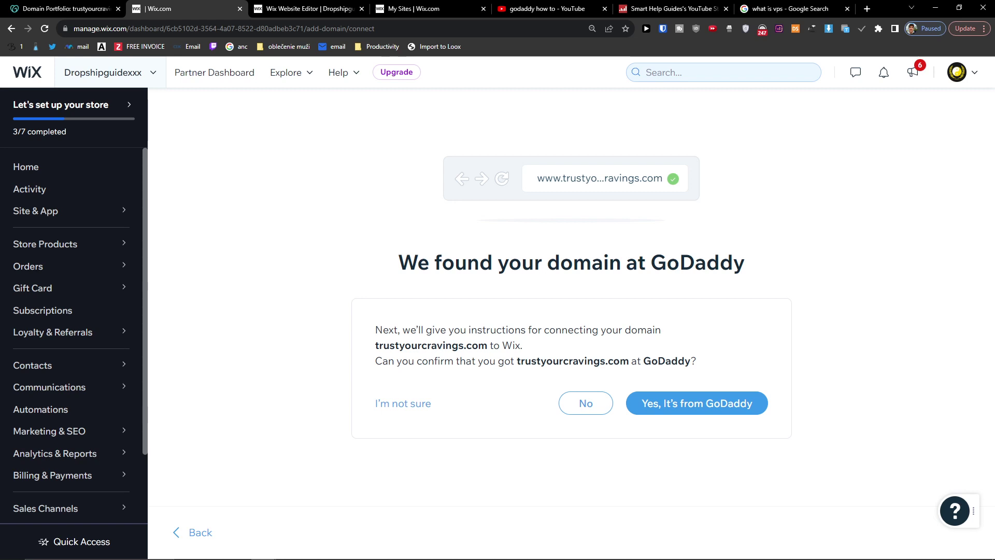
Step: Confirm that the domain comes from GoDaddy and start the guided connection instructions
{"action": "left_click_drag", "start_coordinate": [409, 266], "coordinate": [775, 266]}
{"action": "left_click", "coordinate": [776, 267]}
{"action": "left_click", "coordinate": [729, 414]}
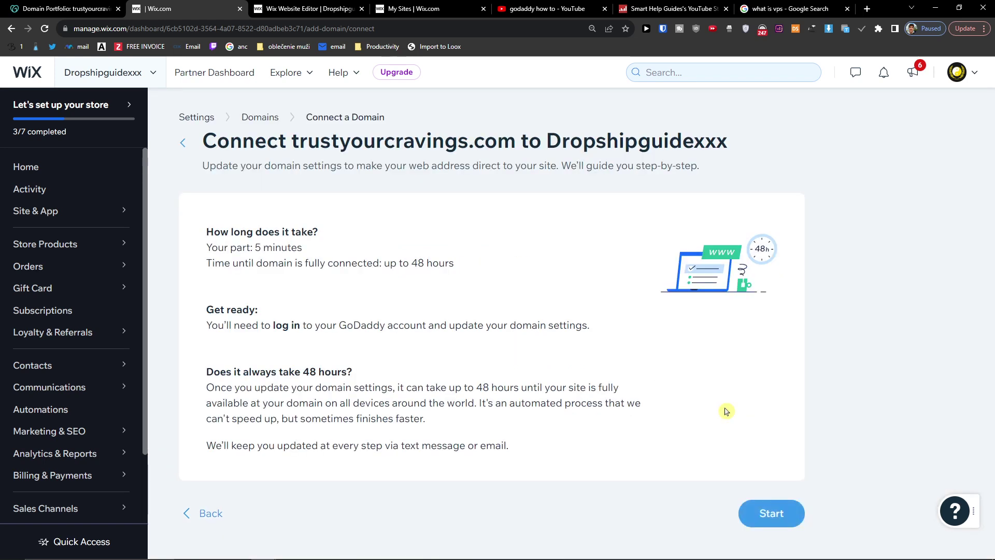
{"action": "left_click", "coordinate": [772, 516]}
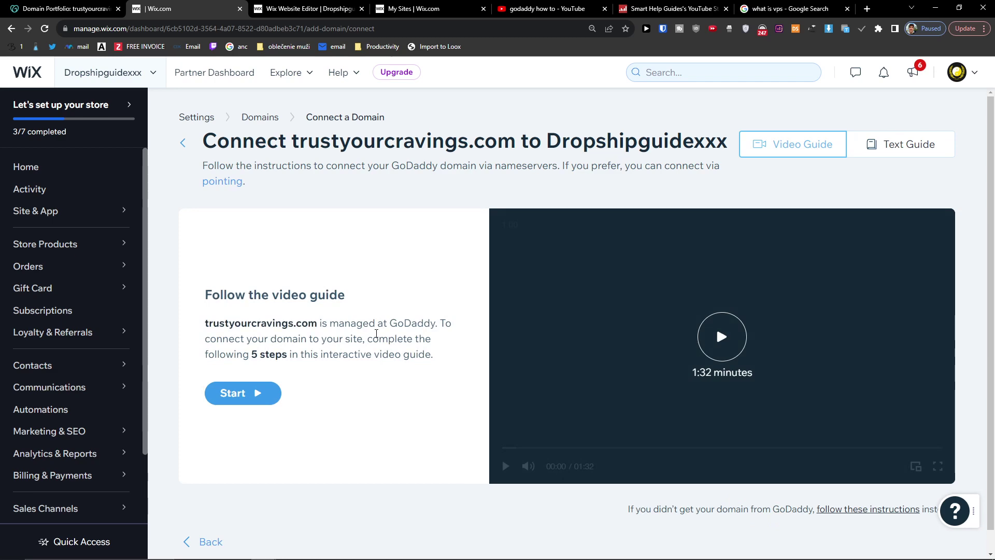
Step: Play the connection video guide muted and skip through its first step, Sign into GoDaddy
{"action": "scroll", "coordinate": [429, 366], "scroll_direction": "down", "scroll_amount": 1}
{"action": "scroll", "coordinate": [429, 366], "scroll_direction": "up", "scroll_amount": 1}
{"action": "left_click", "coordinate": [733, 354]}
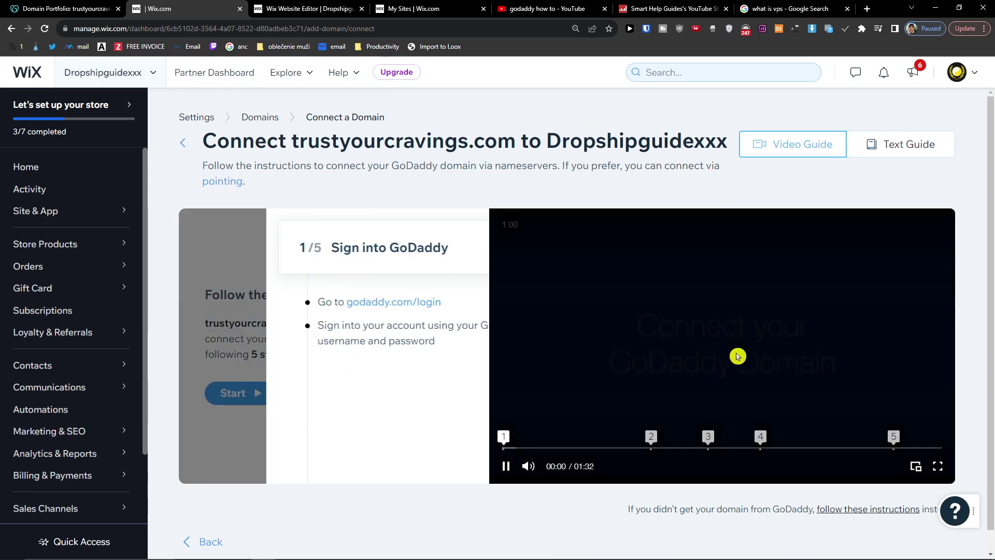
{"action": "left_click", "coordinate": [536, 468]}
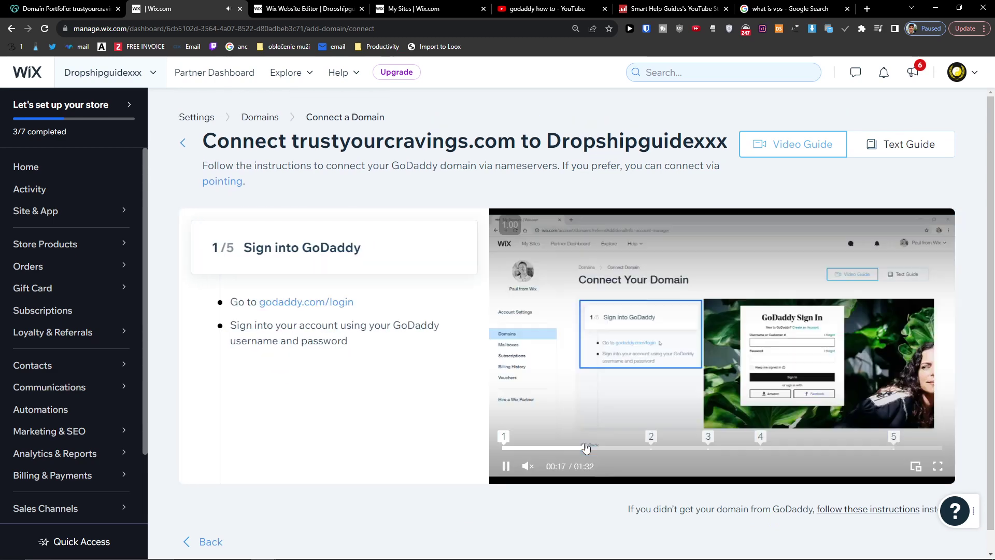
{"action": "left_click", "coordinate": [603, 448]}
{"action": "left_click", "coordinate": [643, 450]}
{"action": "left_click", "coordinate": [669, 449]}
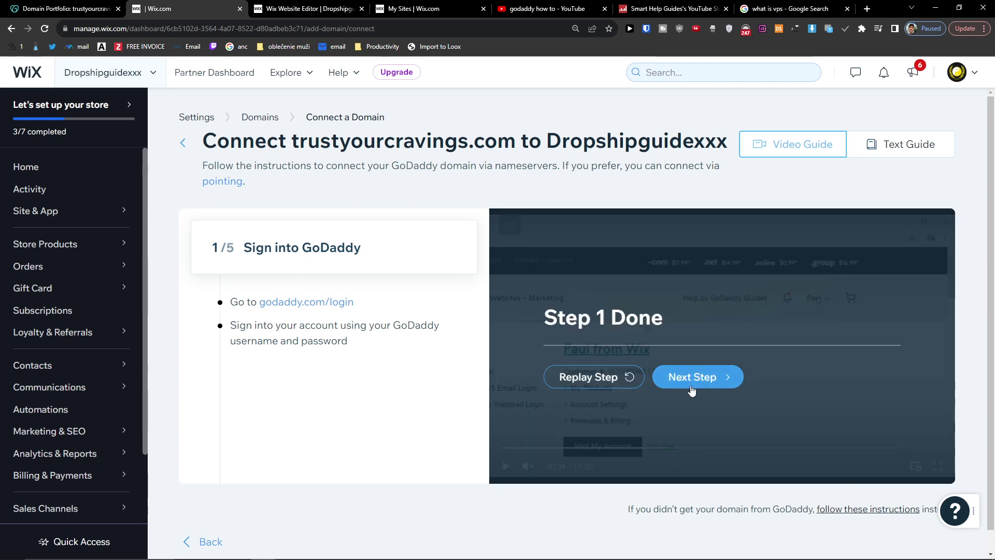
Step: Advance the video guide through Go to DNS Management to step 3, Change the Nameserver type
{"action": "left_click", "coordinate": [636, 383]}
{"action": "left_click", "coordinate": [669, 449]}
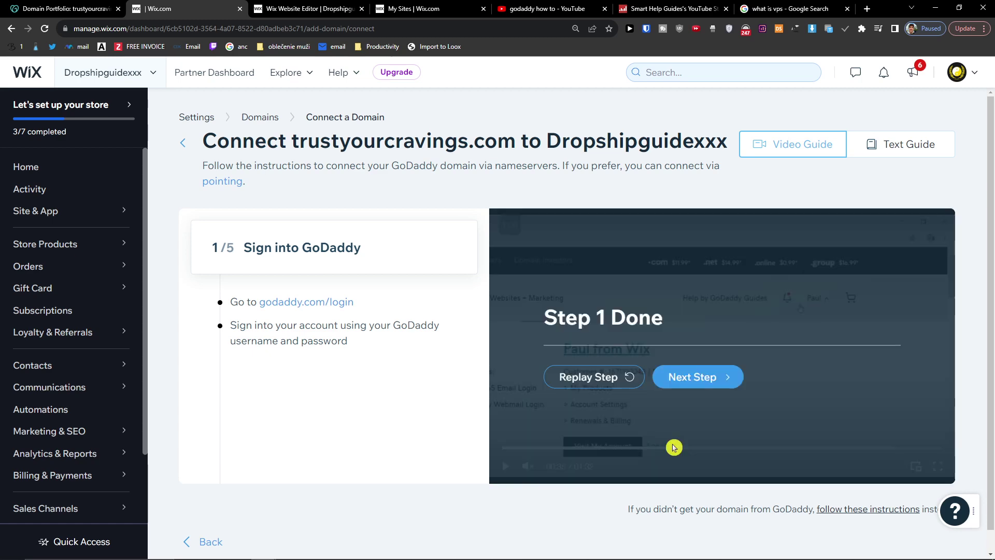
{"action": "left_click", "coordinate": [689, 384]}
{"action": "left_click", "coordinate": [689, 448]}
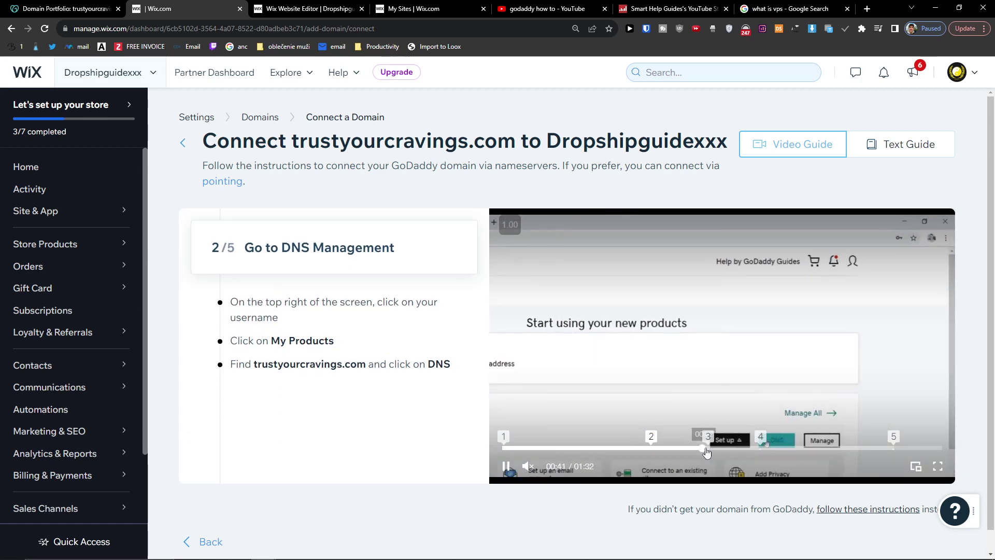
{"action": "left_click", "coordinate": [713, 448]}
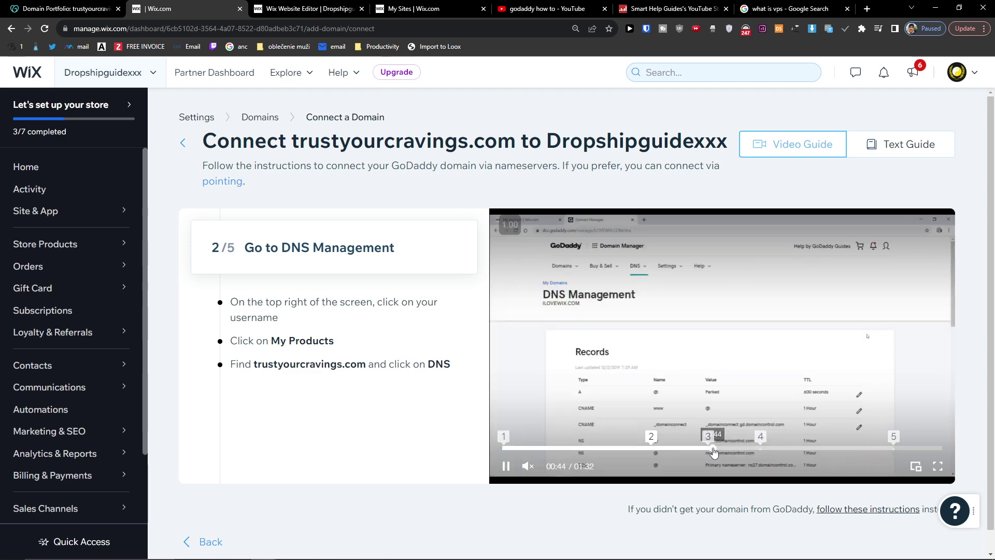
{"action": "left_click", "coordinate": [699, 375]}
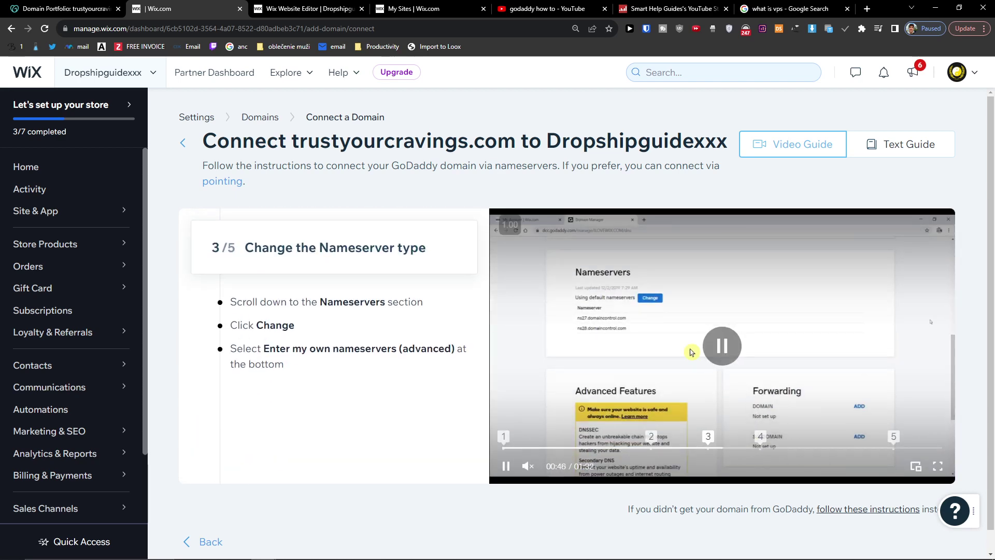
Step: Switch to GoDaddy, open the nameserver settings of trustyourcravings.com, and choose to use own nameservers, checking the Wix guide along the way
{"action": "left_click", "coordinate": [2, 5]}
{"action": "left_click", "coordinate": [335, 236]}
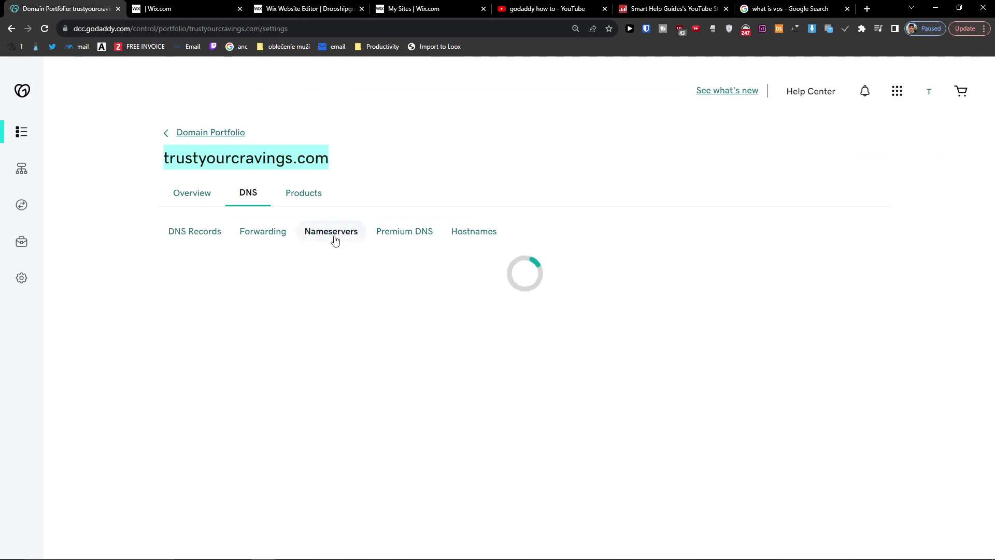
{"action": "left_click", "coordinate": [183, 5]}
{"action": "left_click", "coordinate": [698, 377]}
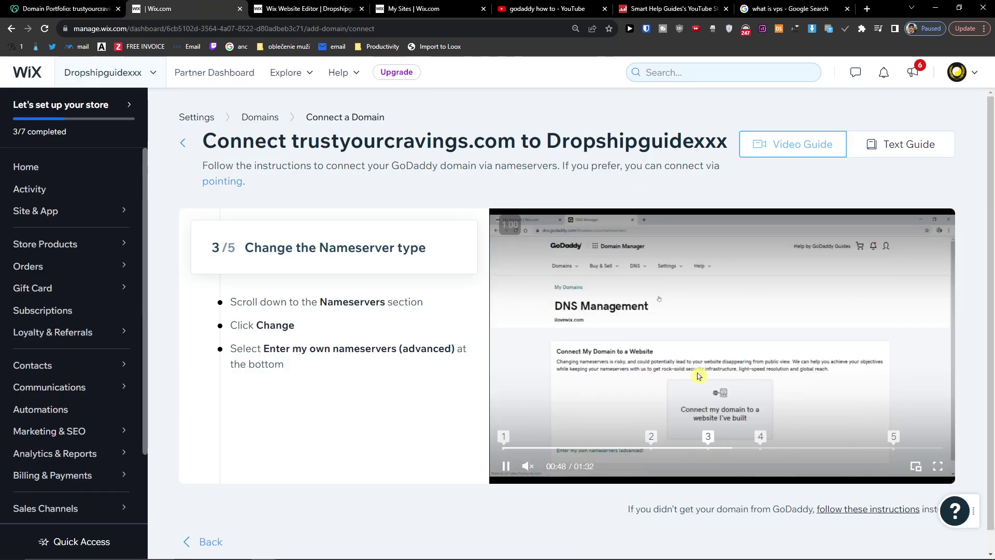
{"action": "left_click", "coordinate": [709, 385]}
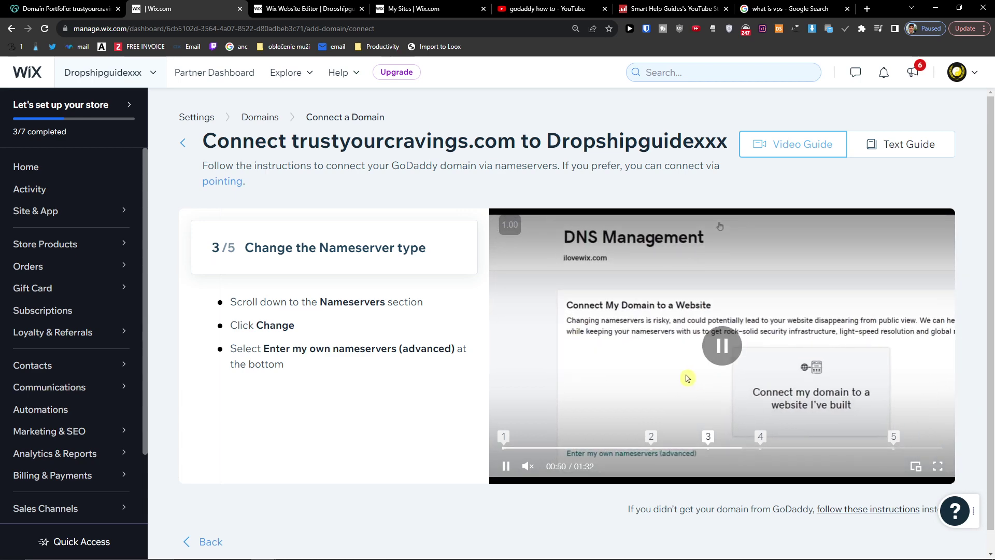
{"action": "left_click", "coordinate": [103, 7]}
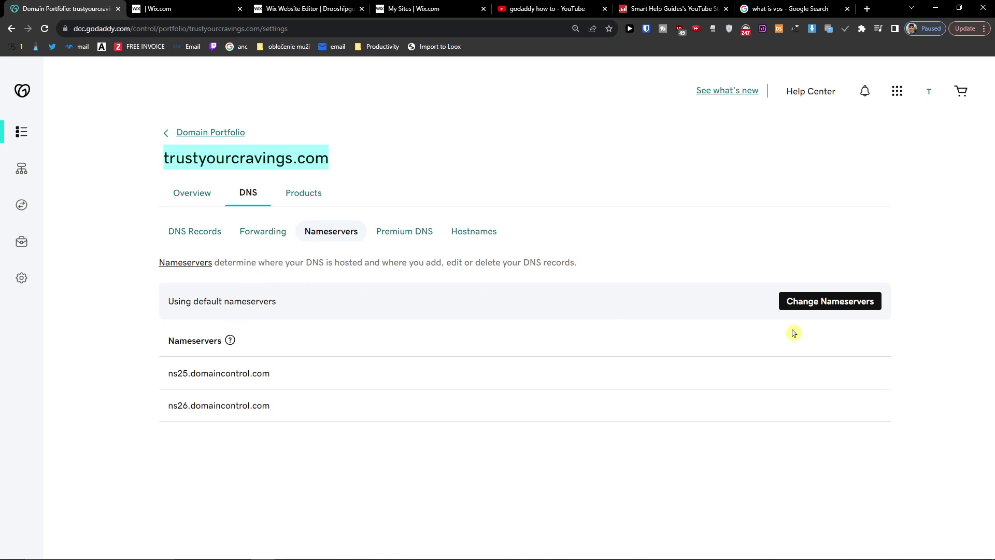
{"action": "left_click", "coordinate": [840, 306]}
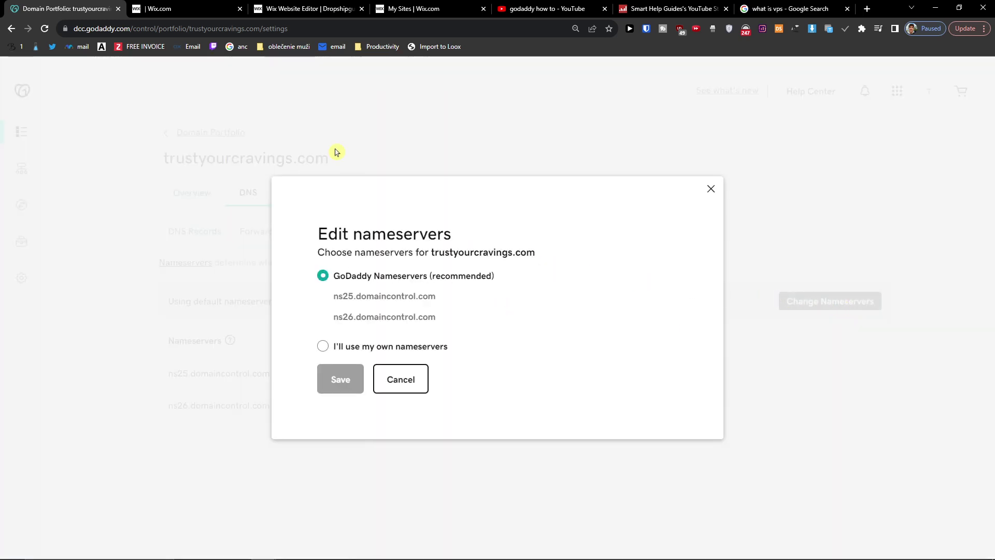
{"action": "left_click", "coordinate": [409, 353]}
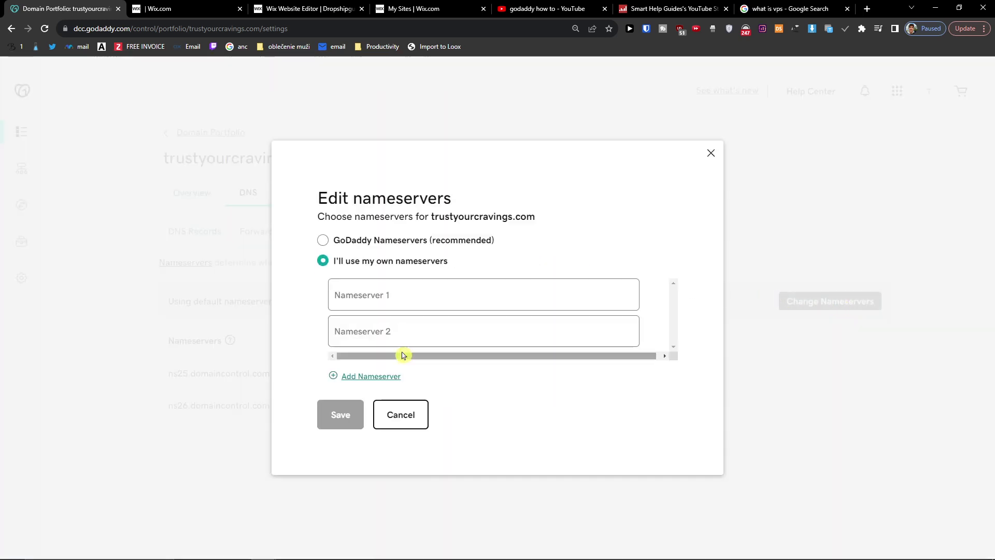
Step: Switch to Wix, advance the video guide to step 4, Add the Wix nameservers, and pause the video
{"action": "left_click", "coordinate": [166, 8]}
{"action": "left_click", "coordinate": [720, 226]}
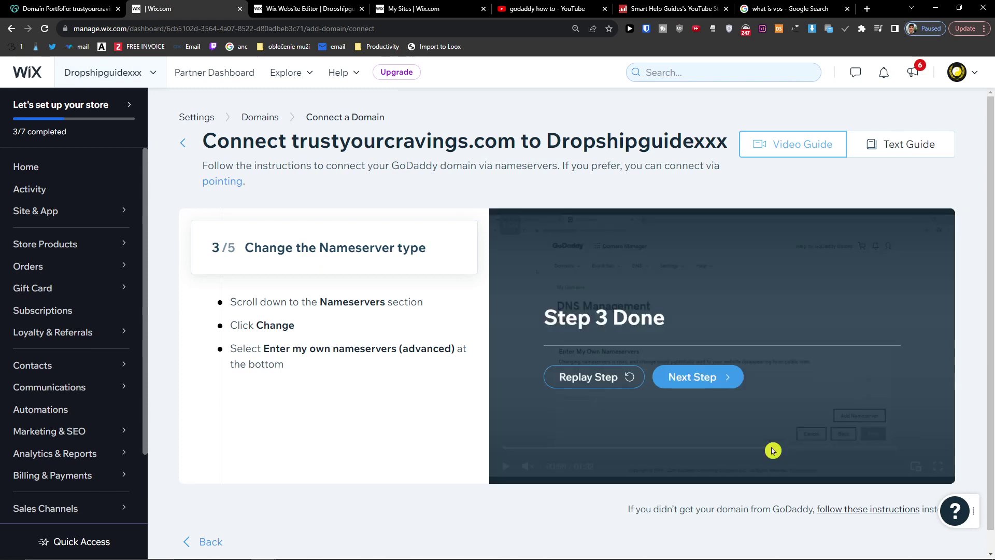
{"action": "left_click", "coordinate": [705, 377]}
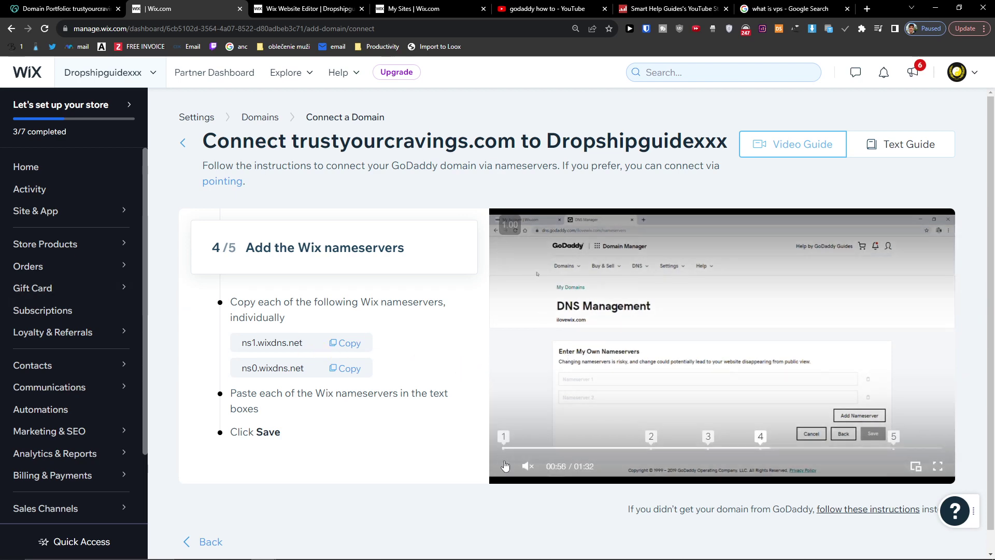
{"action": "left_click", "coordinate": [505, 466]}
Step: Copy ns1.wixdns.net from the Wix guide and enter it as Nameserver 1 in GoDaddy
{"action": "left_click_drag", "start_coordinate": [229, 302], "coordinate": [284, 312]}
{"action": "left_click", "coordinate": [336, 343]}
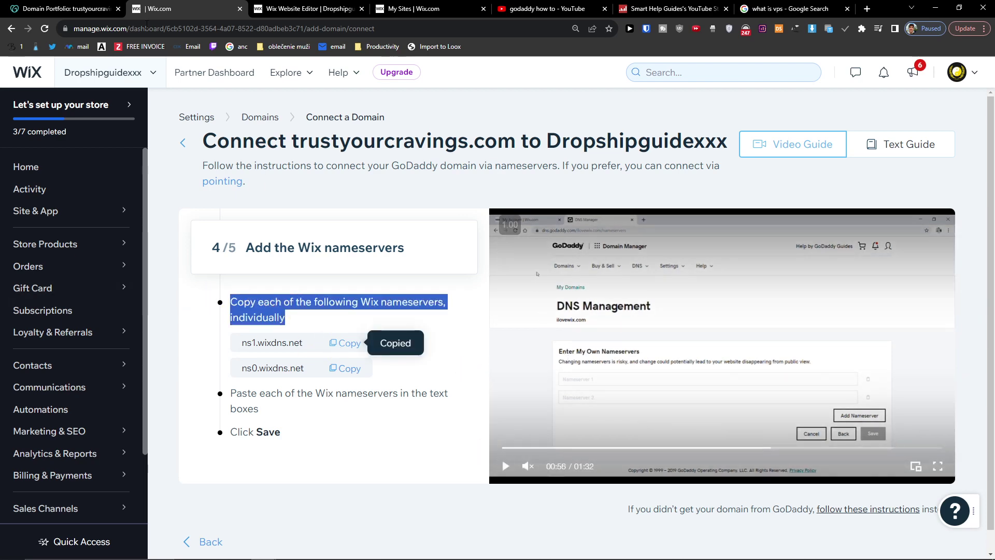
{"action": "left_click", "coordinate": [62, 9]}
{"action": "left_click", "coordinate": [182, 6]}
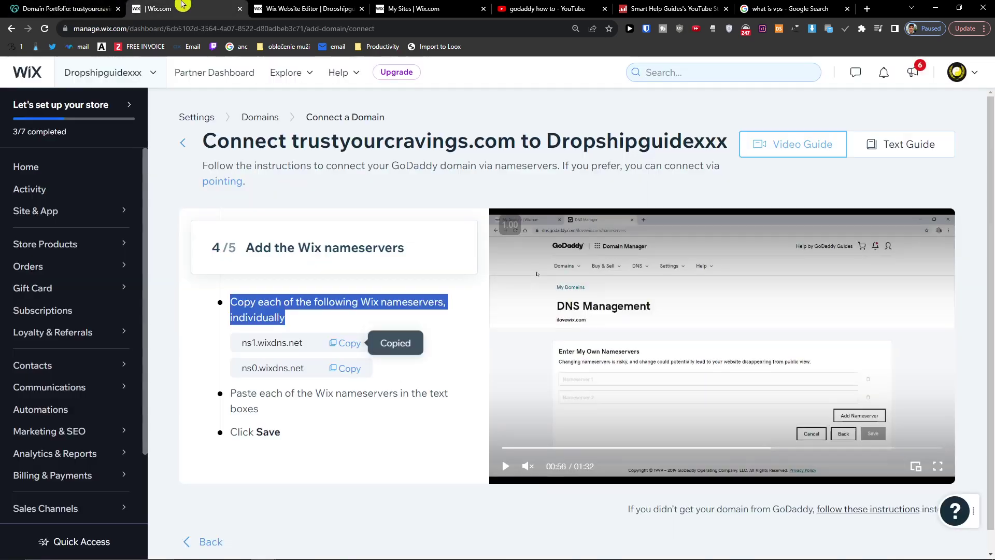
Step: Try to add the second Wix nameserver as Nameserver 2 in GoDaddy and save the nameservers
{"action": "left_click", "coordinate": [342, 368]}
{"action": "left_click", "coordinate": [62, 8]}
{"action": "left_click", "coordinate": [366, 333]}
{"action": "key", "text": "ctrl+v"}
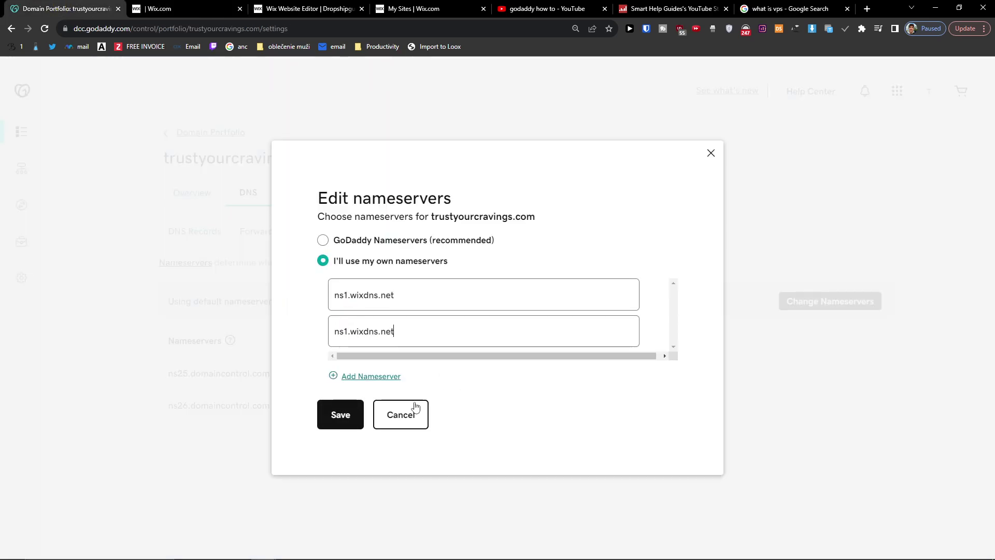
{"action": "left_click", "coordinate": [186, 9]}
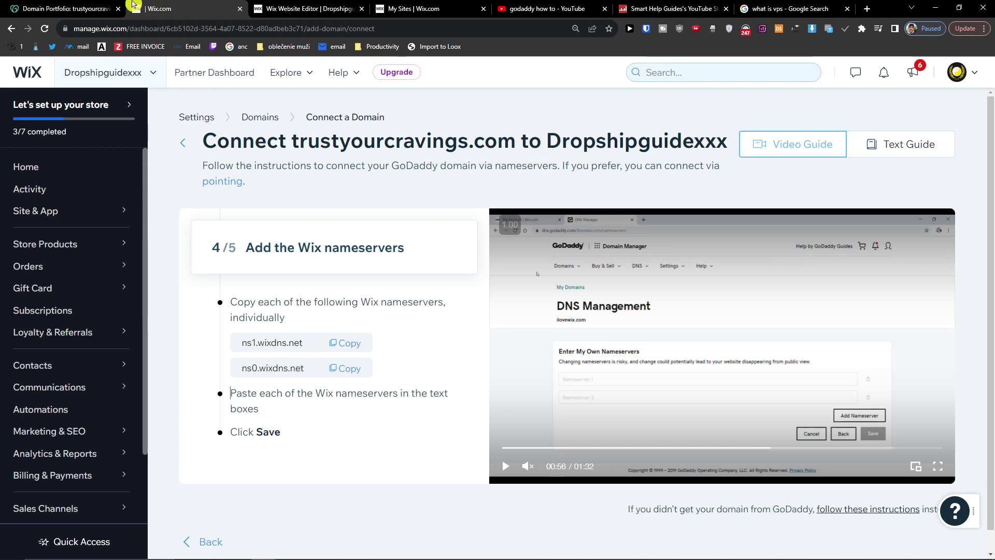
{"action": "left_click", "coordinate": [103, 8]}
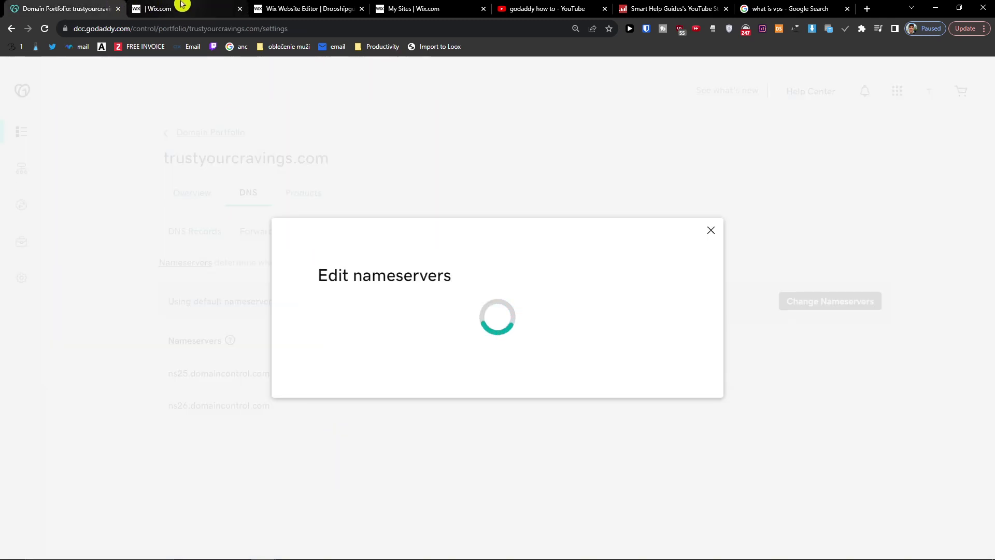
Step: Switch to Wix, skip the video guide through to its final step, and start verifying the domain connection
{"action": "left_click", "coordinate": [186, 8]}
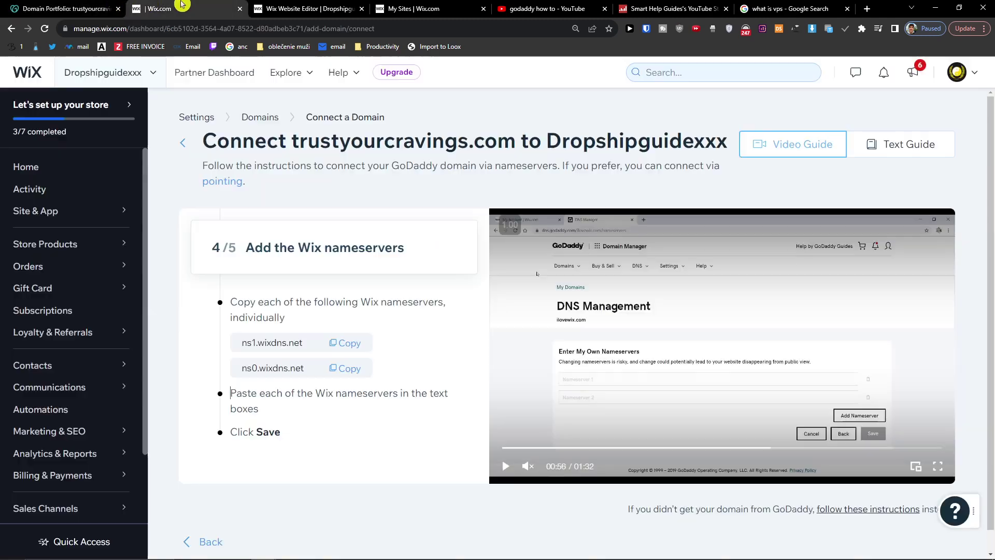
{"action": "left_click", "coordinate": [785, 448]}
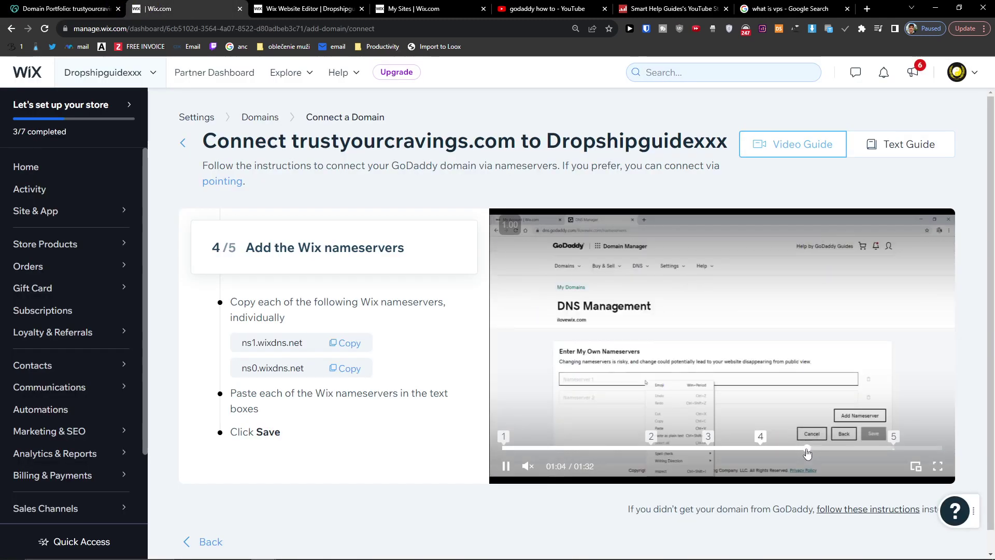
{"action": "left_click", "coordinate": [830, 449]}
{"action": "left_click_drag", "start_coordinate": [842, 455], "coordinate": [892, 454]}
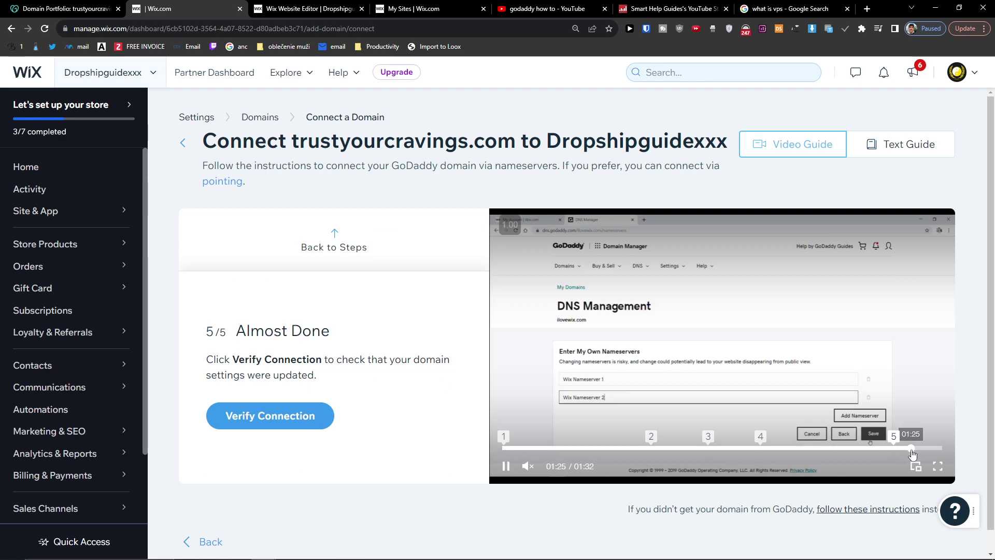
{"action": "left_click", "coordinate": [936, 454]}
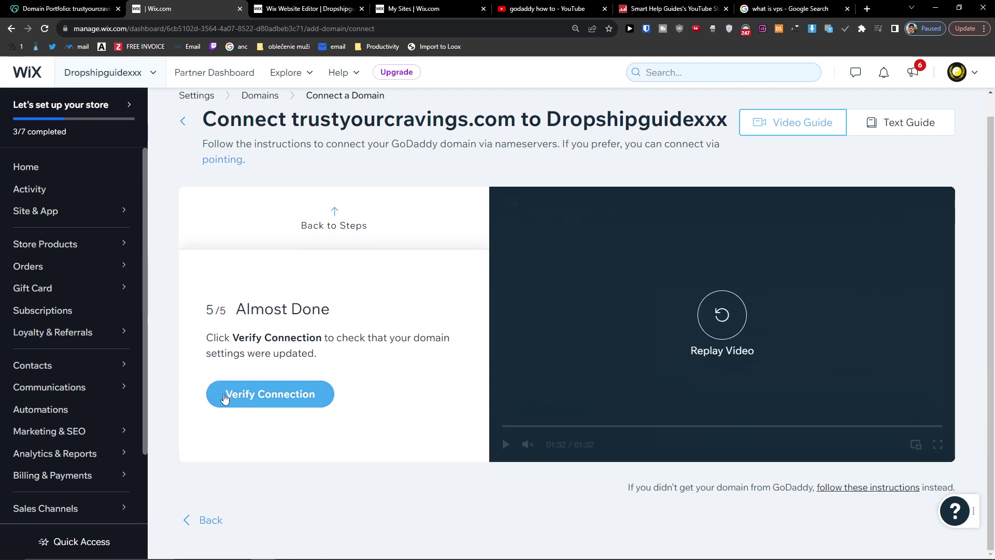
{"action": "left_click", "coordinate": [266, 394]}
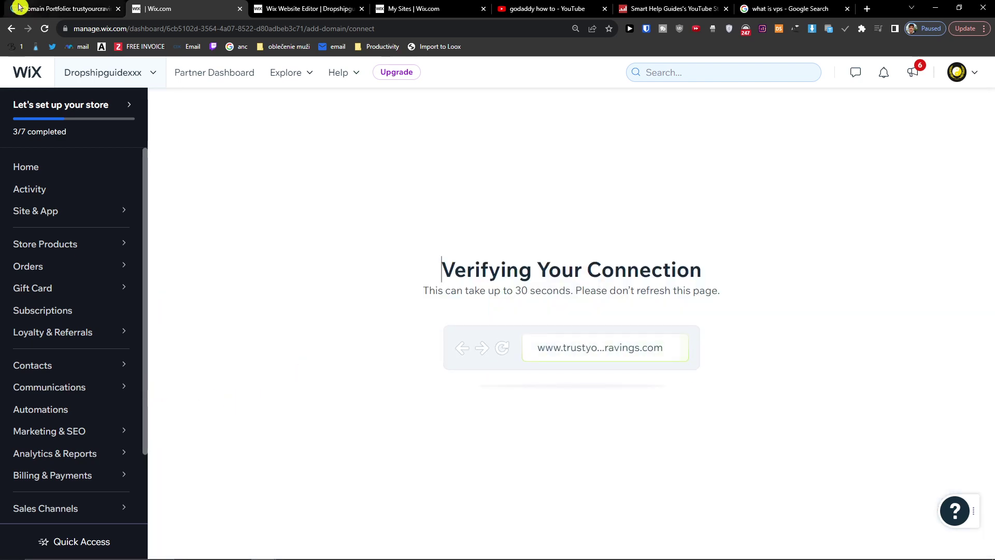
Step: Switch to GoDaddy and examine both nameserver entries for trustyourcravings.com
{"action": "left_click", "coordinate": [49, 8]}
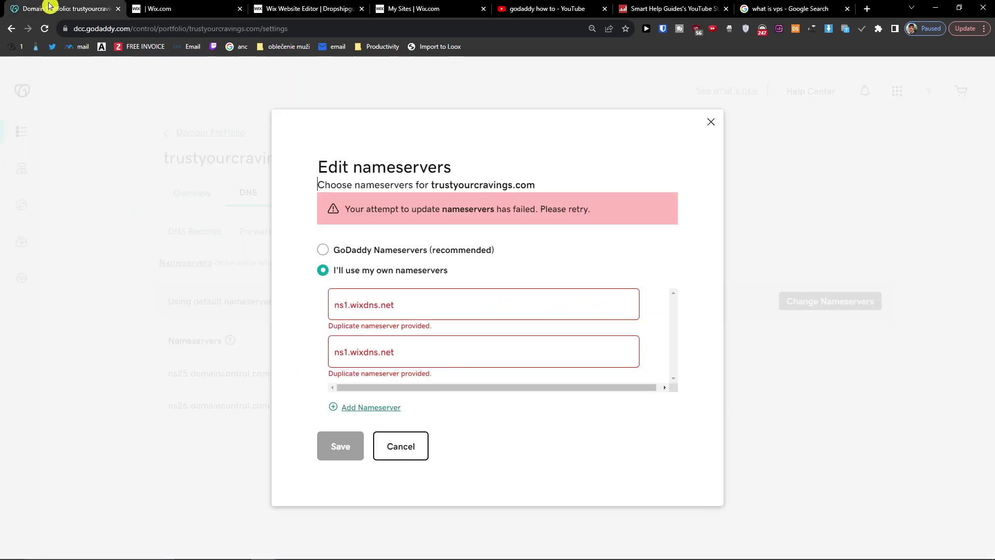
{"action": "triple_click", "coordinate": [430, 311]}
{"action": "left_click", "coordinate": [434, 316]}
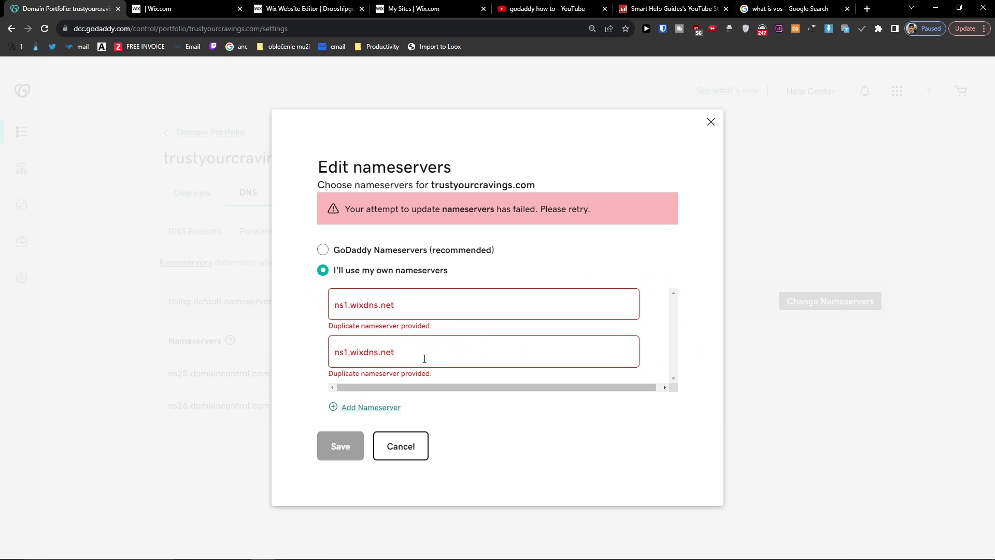
Step: In Wix, restart connecting trustyourcravings.com as an owned domain managed outside Wix and confirm that it comes from GoDaddy
{"action": "left_click", "coordinate": [133, 4]}
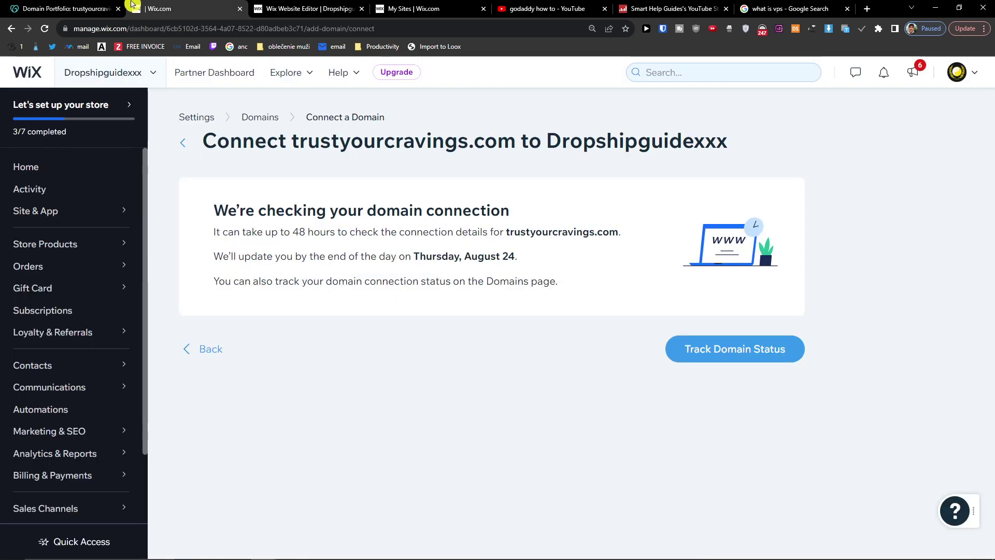
{"action": "left_click", "coordinate": [211, 350]}
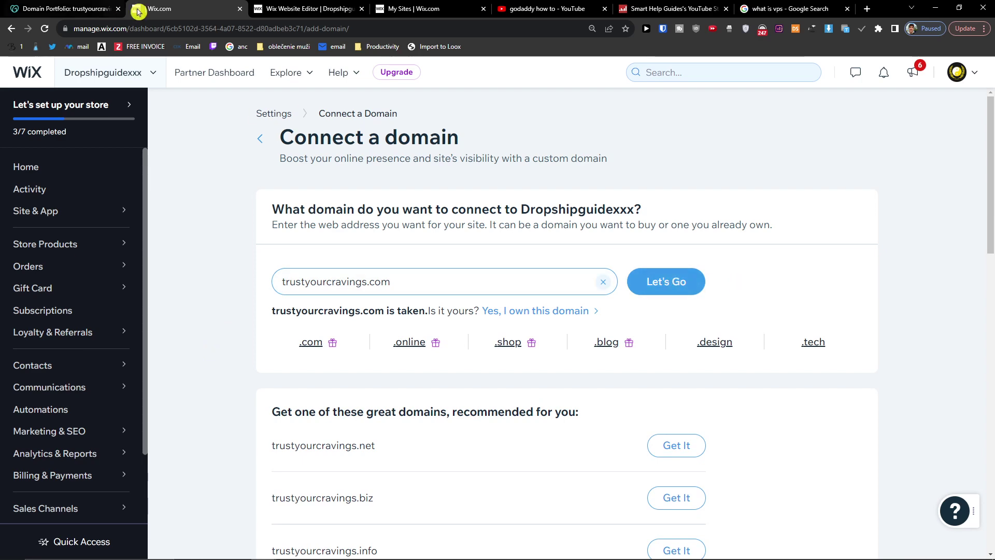
{"action": "left_click", "coordinate": [544, 310]}
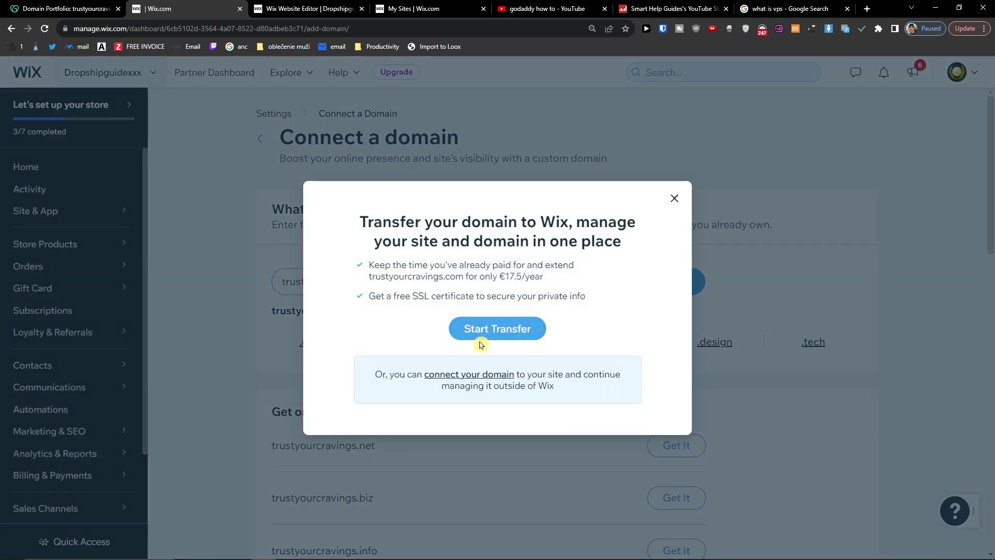
{"action": "left_click", "coordinate": [481, 377]}
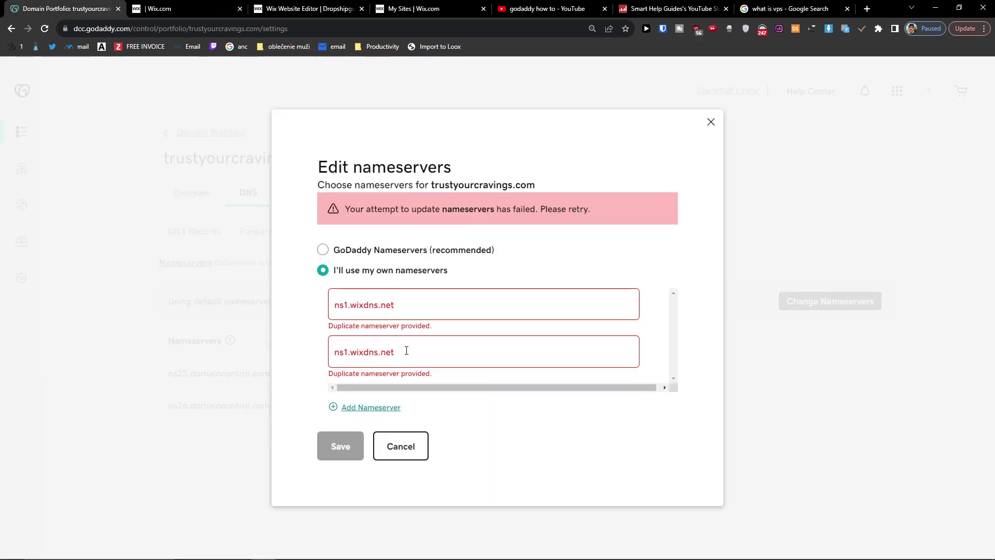
{"action": "left_click", "coordinate": [156, 9]}
{"action": "left_click", "coordinate": [131, 5]}
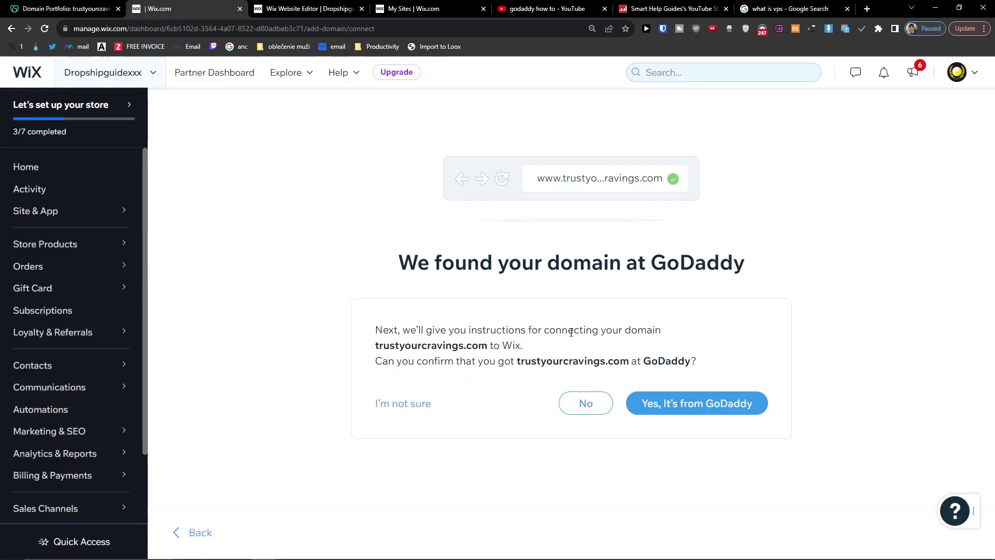
{"action": "left_click", "coordinate": [703, 411]}
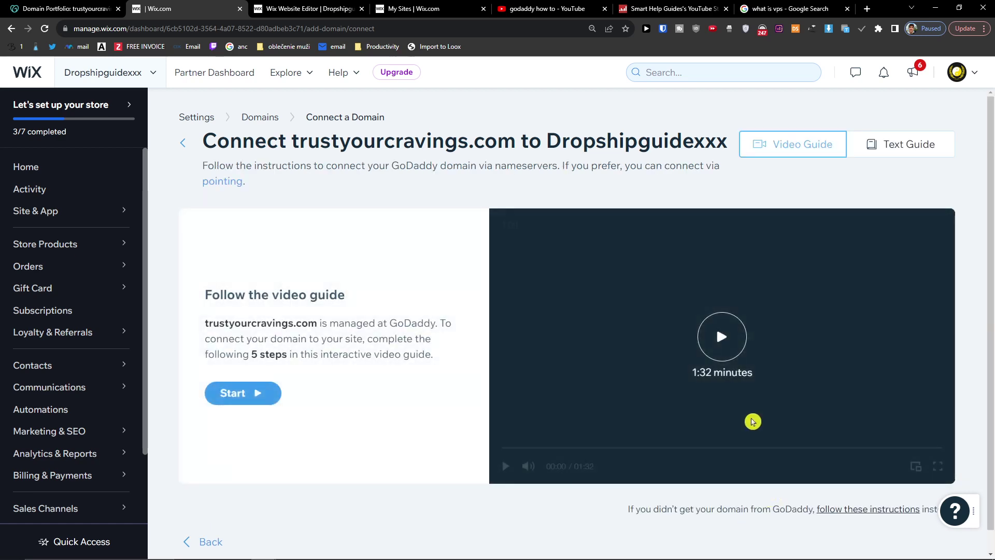
Step: Play the connection video guide again and skip ahead to step 4, Add the Wix nameservers
{"action": "left_click", "coordinate": [720, 334]}
{"action": "left_click", "coordinate": [754, 448]}
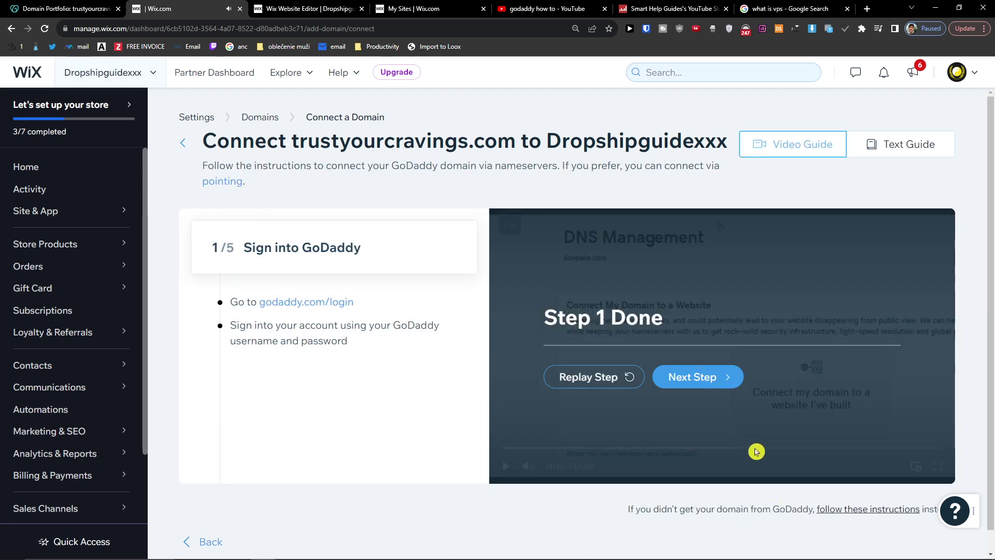
{"action": "left_click", "coordinate": [690, 376]}
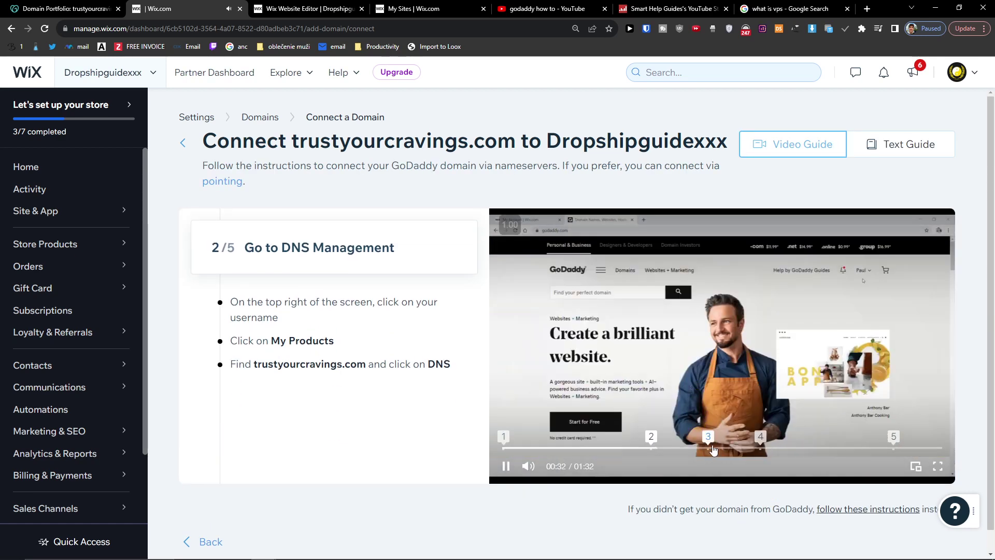
{"action": "left_click", "coordinate": [708, 378]}
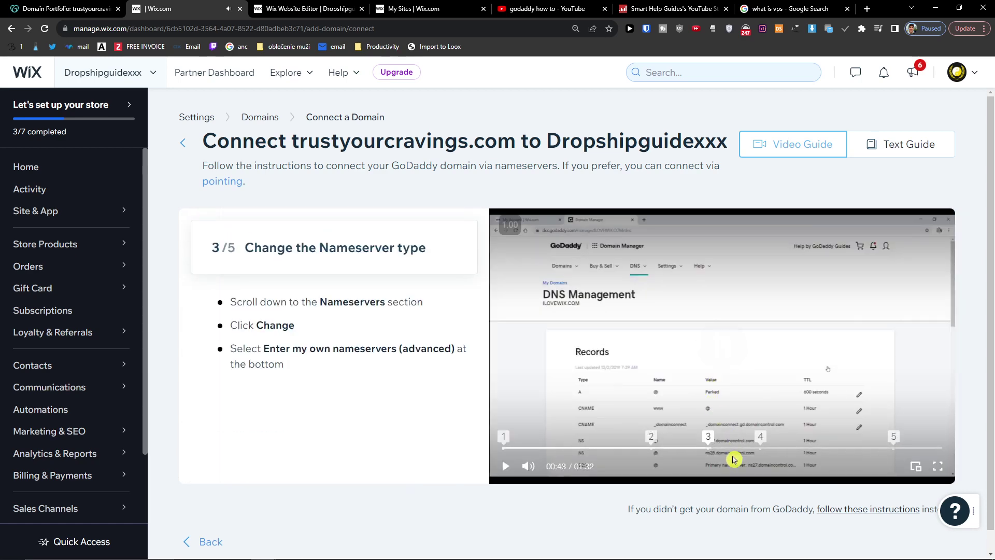
{"action": "left_click", "coordinate": [759, 448]}
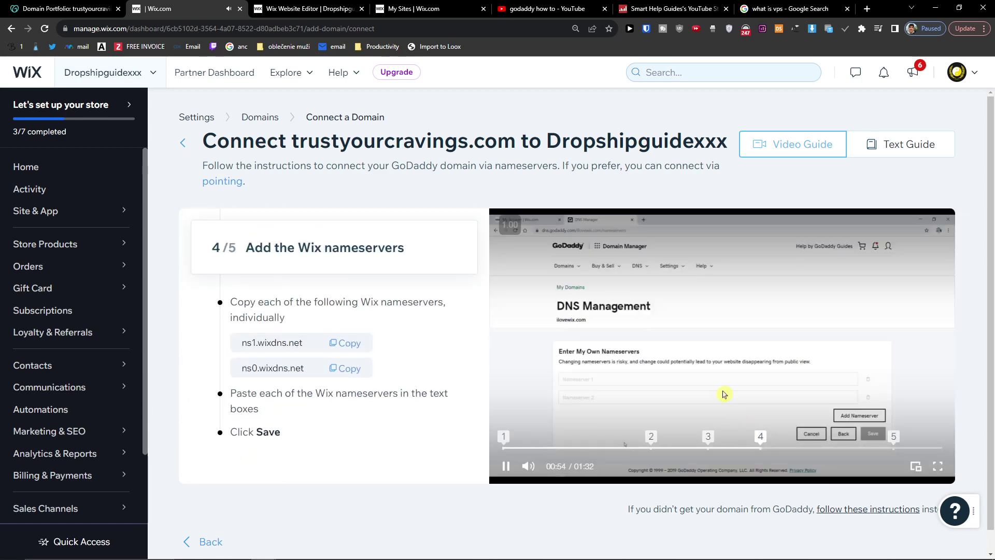
Step: Copy ns0.wixdns.net from the Wix guide, replace Nameserver 2 in GoDaddy with it, and save the nameservers
{"action": "left_click", "coordinate": [346, 368]}
{"action": "left_click", "coordinate": [65, 8]}
{"action": "key", "text": "ctrl+a"}
{"action": "key", "text": "ctrl+v"}
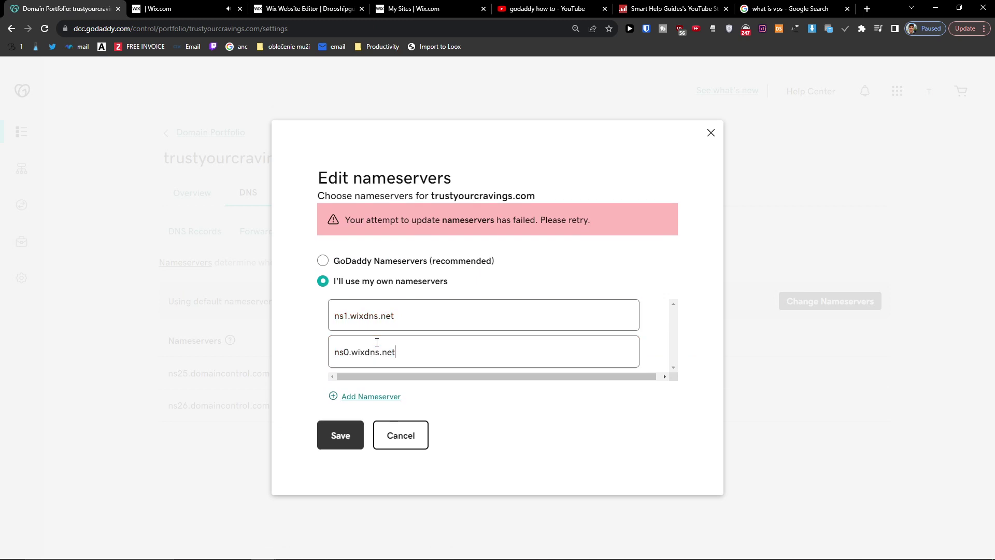
{"action": "left_click", "coordinate": [326, 441]}
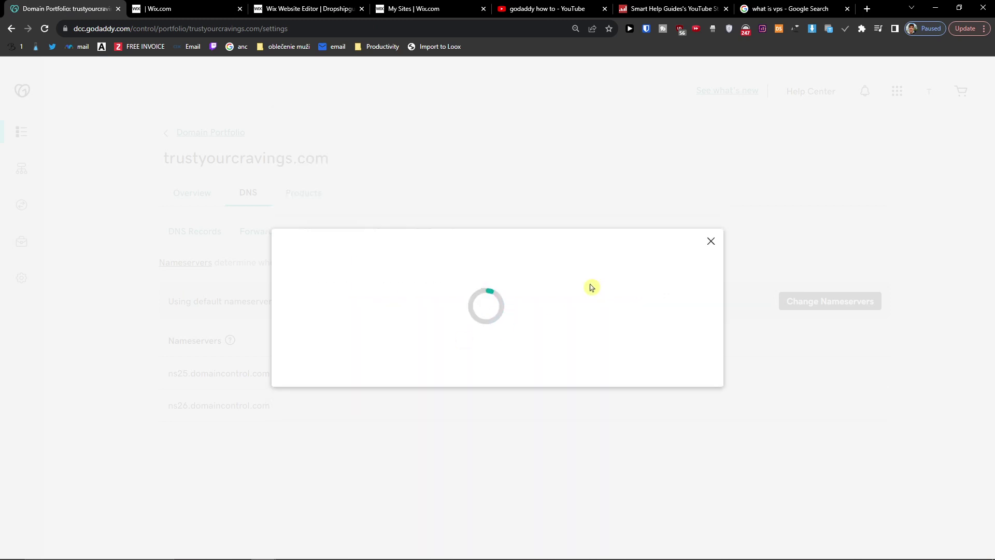
{"action": "left_click_drag", "start_coordinate": [361, 299], "coordinate": [593, 333]}
{"action": "left_click", "coordinate": [366, 367]}
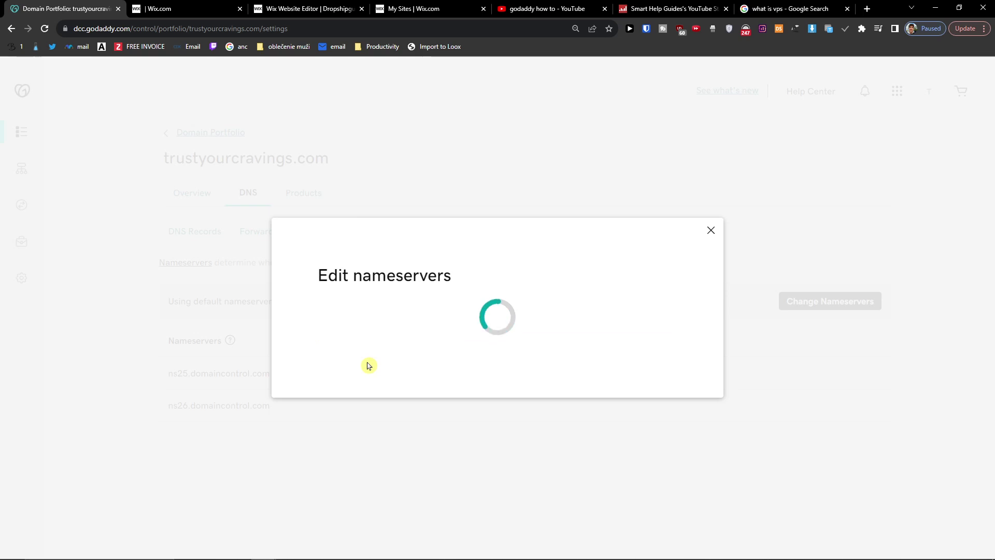
{"action": "key", "text": "ctrl+Tab"}
{"action": "key", "text": "ctrl+shift+Tab"}
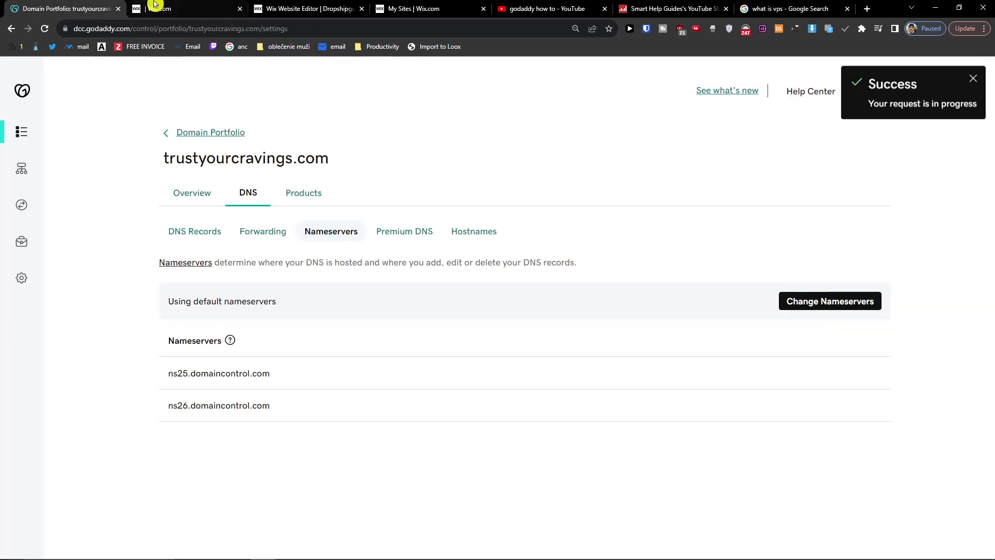
Step: Open the Domains settings of the Dropshipguidexxx site in Wix and review the connection progress of trustyourcravings.com
{"action": "key", "text": "ctrl+Tab"}
{"action": "scroll", "coordinate": [77, 469], "scroll_direction": "down", "scroll_amount": 2}
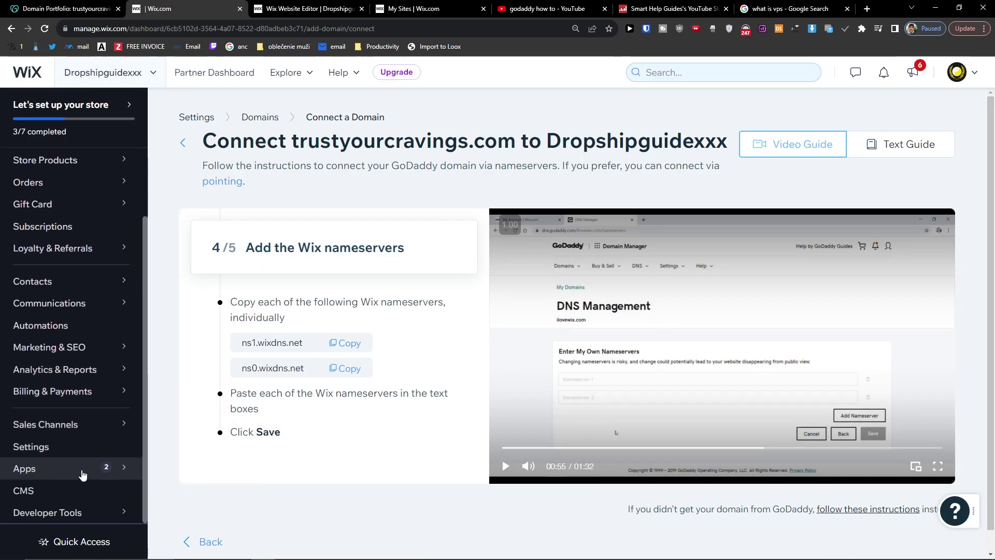
{"action": "left_click", "coordinate": [71, 454]}
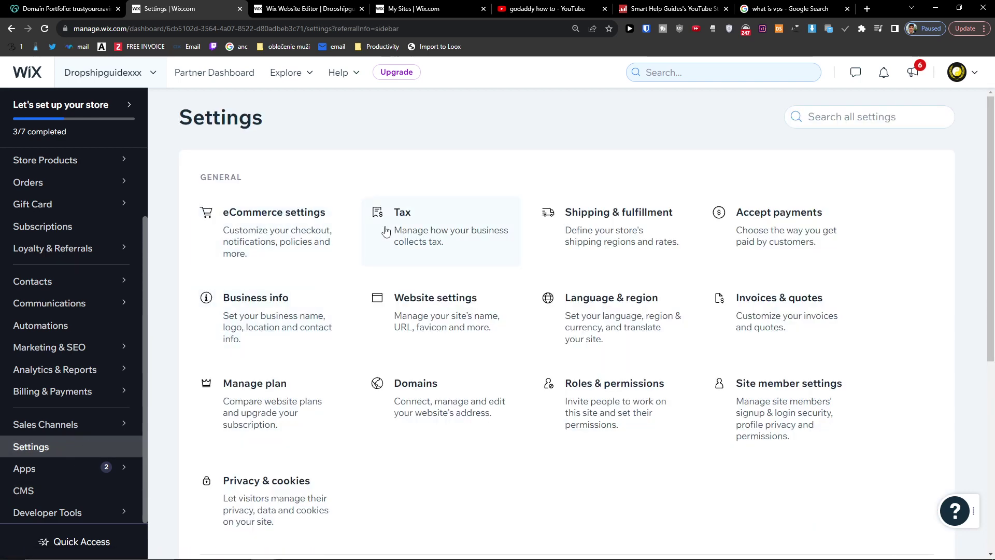
{"action": "left_click", "coordinate": [393, 401]}
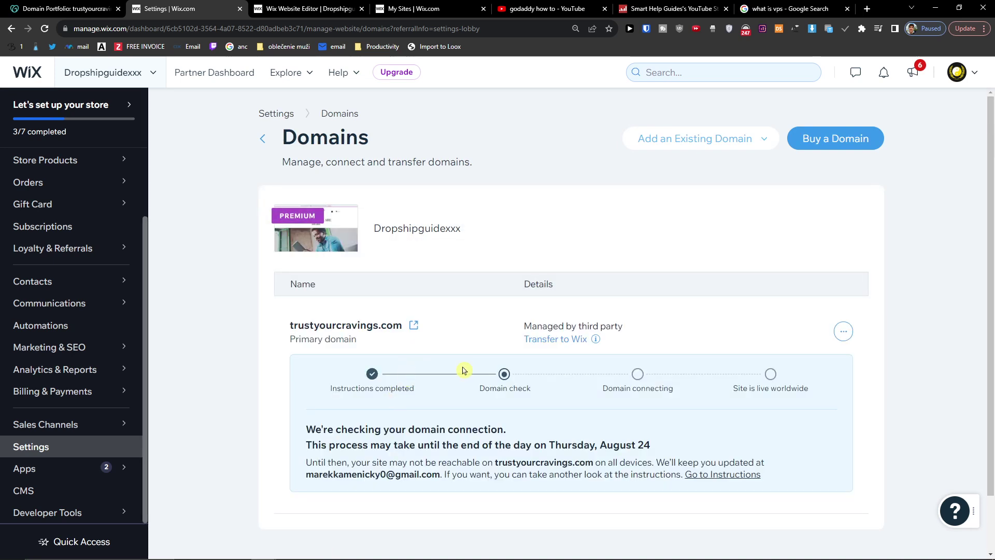
{"action": "scroll", "coordinate": [550, 368], "scroll_direction": "down", "scroll_amount": 2}
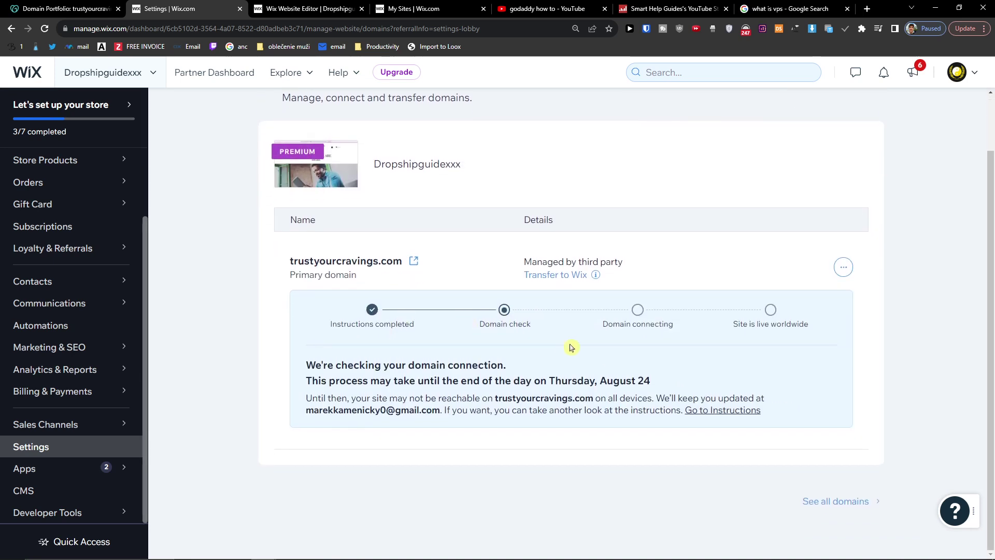
{"action": "scroll", "coordinate": [756, 333], "scroll_direction": "up", "scroll_amount": 2}
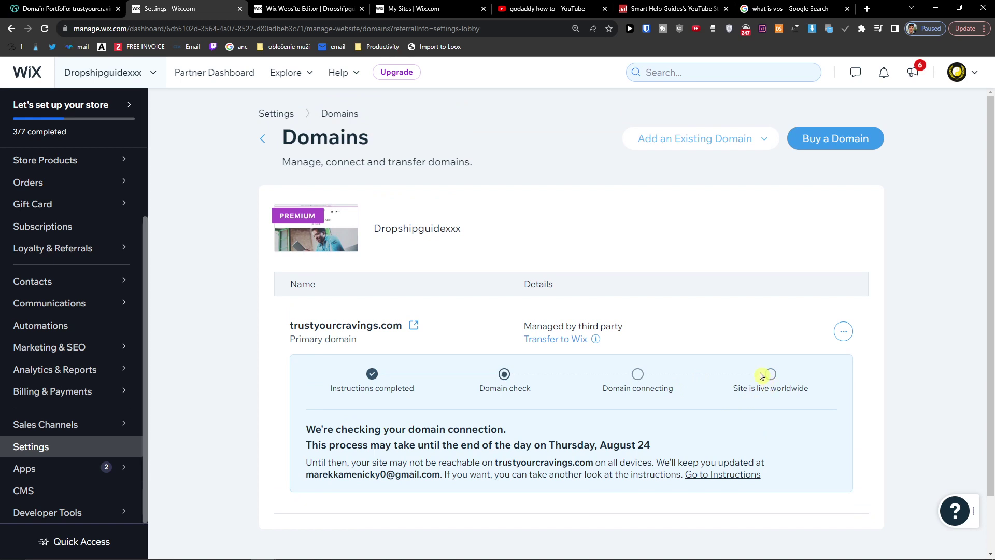